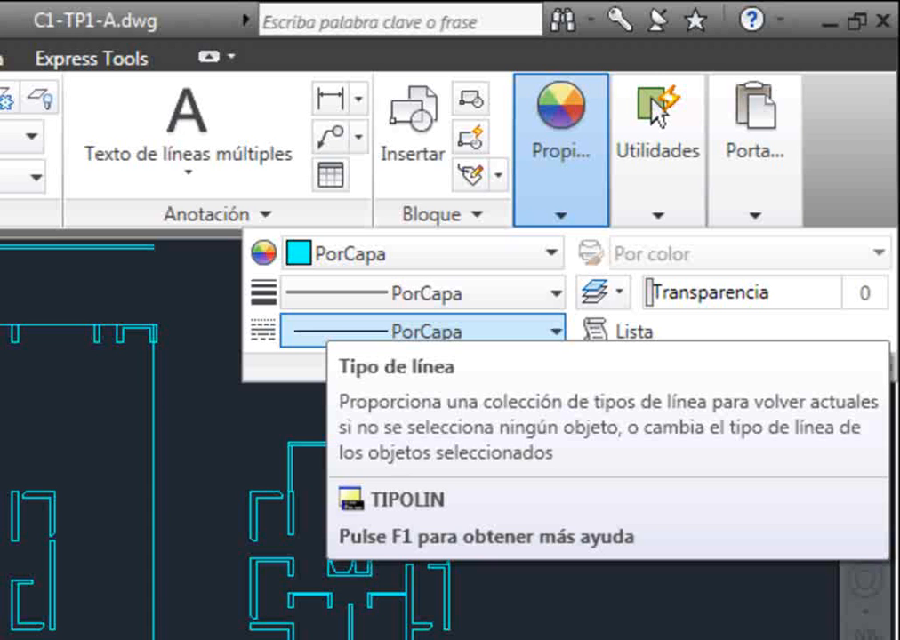
- Inspect the linetype choices and the full colour palette, keeping the current linetype and colour set to PorCapa
{"action": "left_click", "coordinate": [418, 331]}
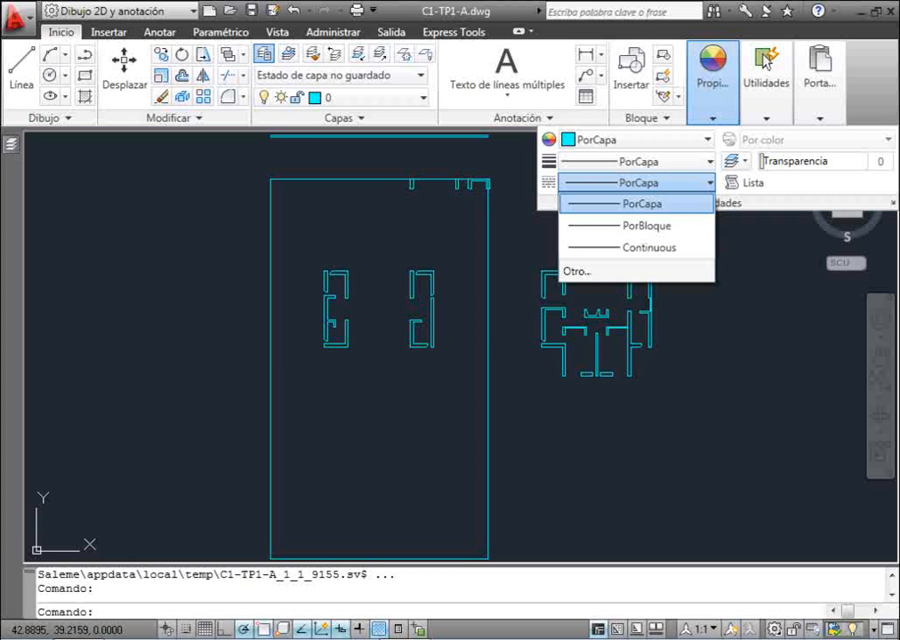
{"action": "left_click", "coordinate": [636, 204]}
{"action": "left_click", "coordinate": [636, 139]}
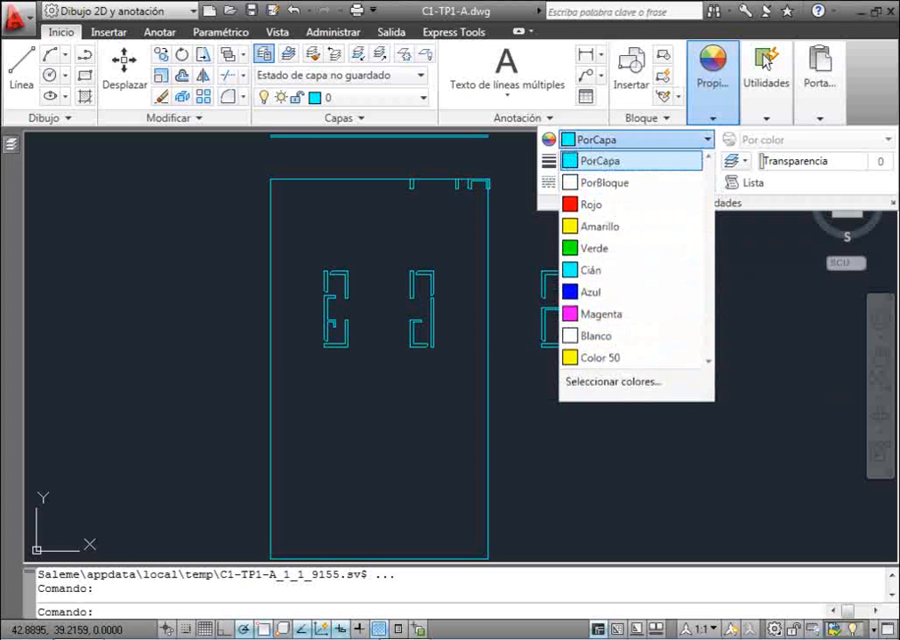
{"action": "left_click", "coordinate": [614, 381]}
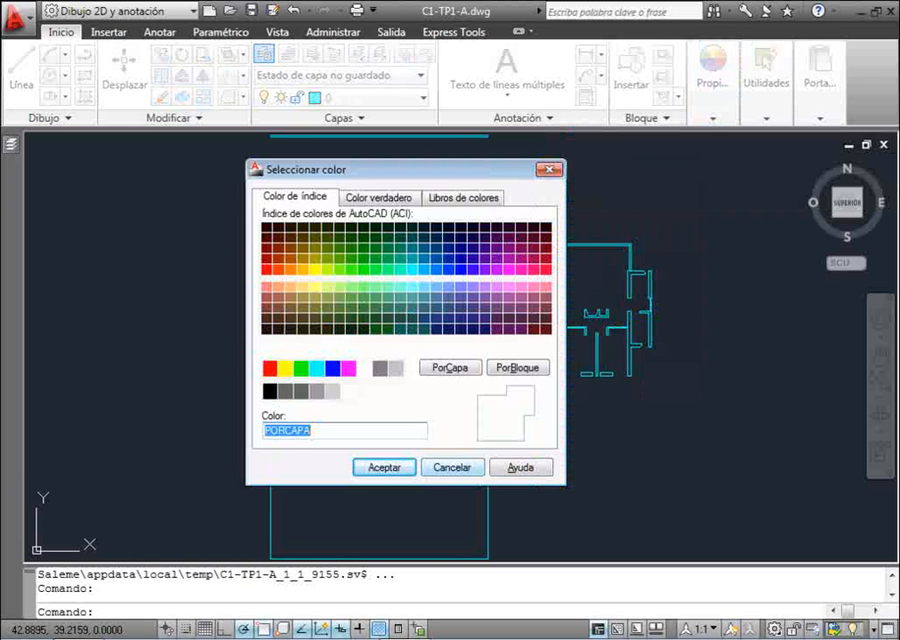
{"action": "left_click", "coordinate": [452, 467]}
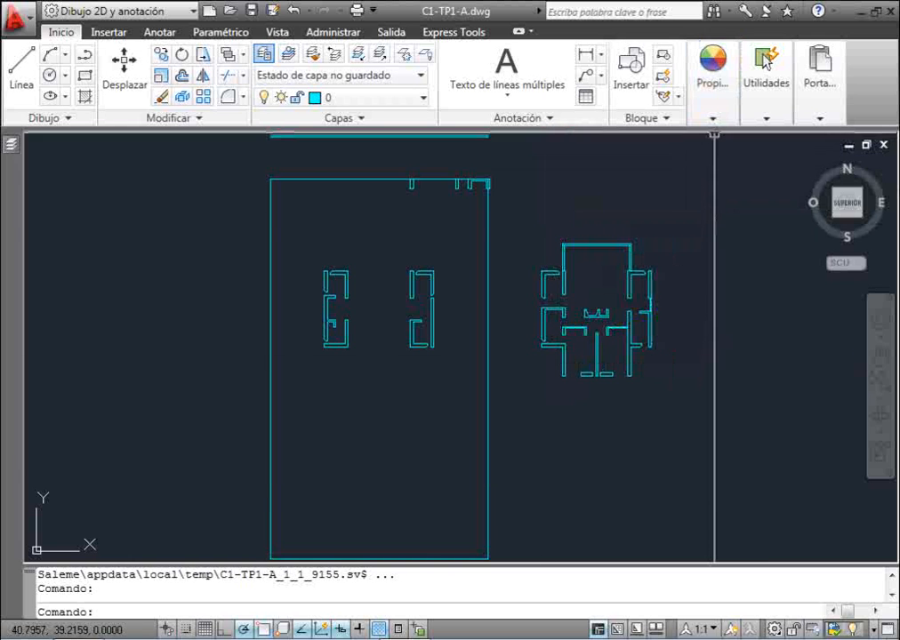
- Bring up the Linetype Manager to review the linetypes in the drawing, and close it without changes
{"action": "left_click", "coordinate": [712, 80]}
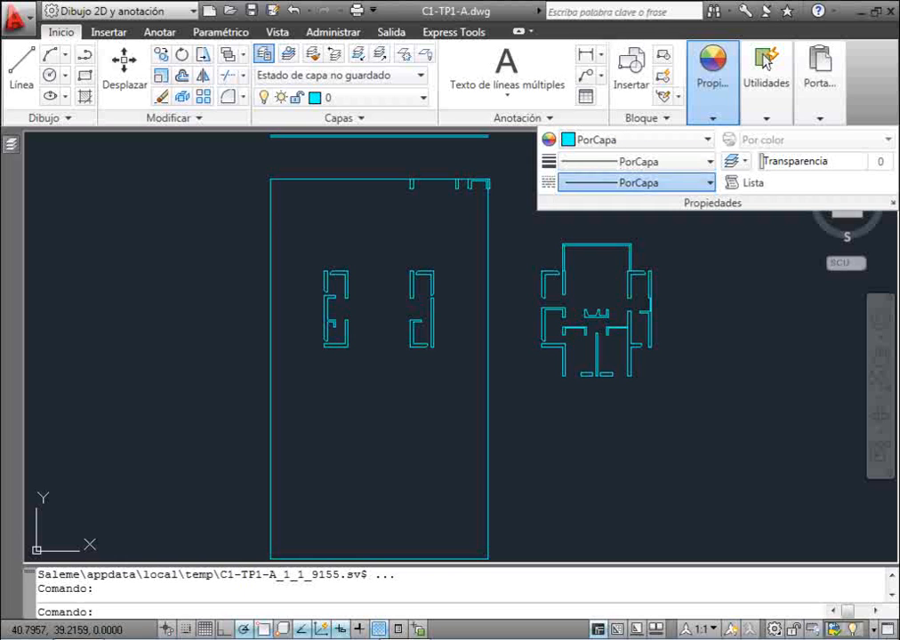
{"action": "left_click", "coordinate": [638, 182]}
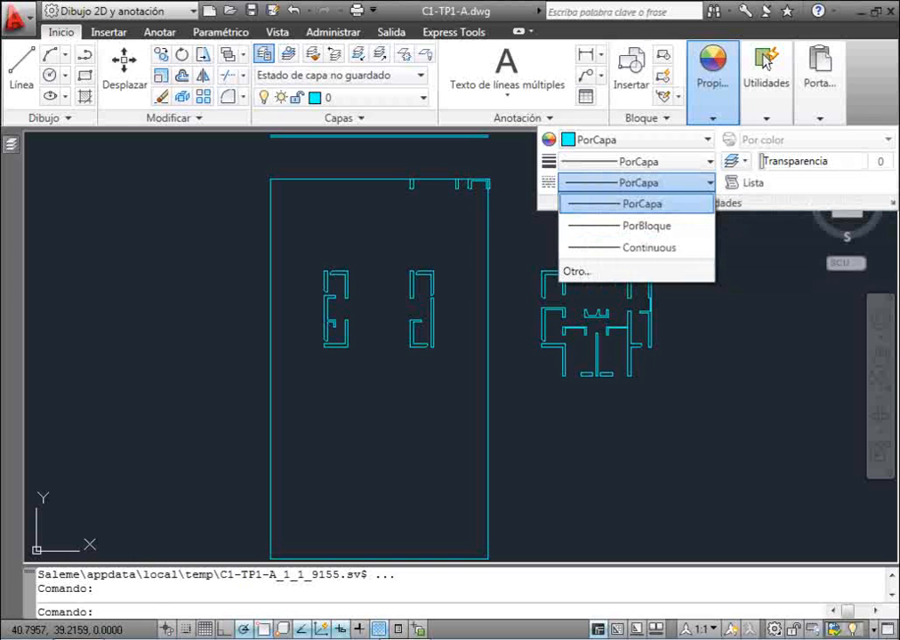
{"action": "left_click", "coordinate": [579, 271]}
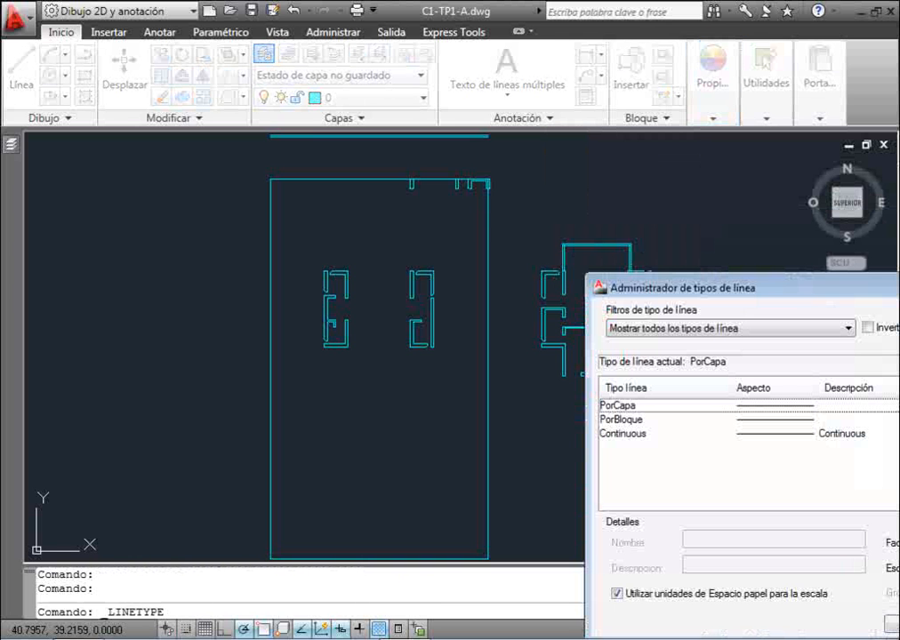
{"action": "left_click_drag", "start_coordinate": [756, 289], "coordinate": [397, 180]}
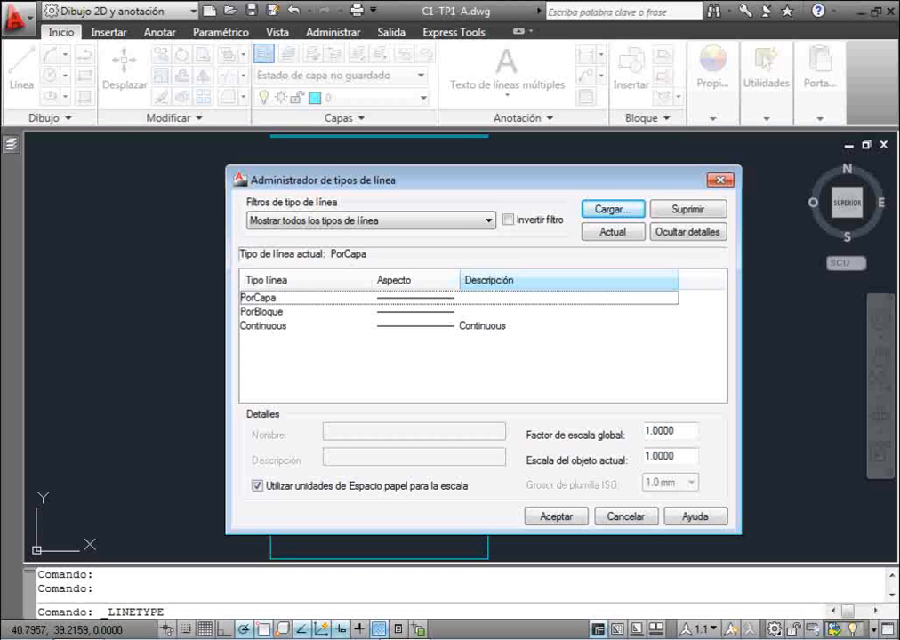
{"action": "left_click", "coordinate": [717, 180]}
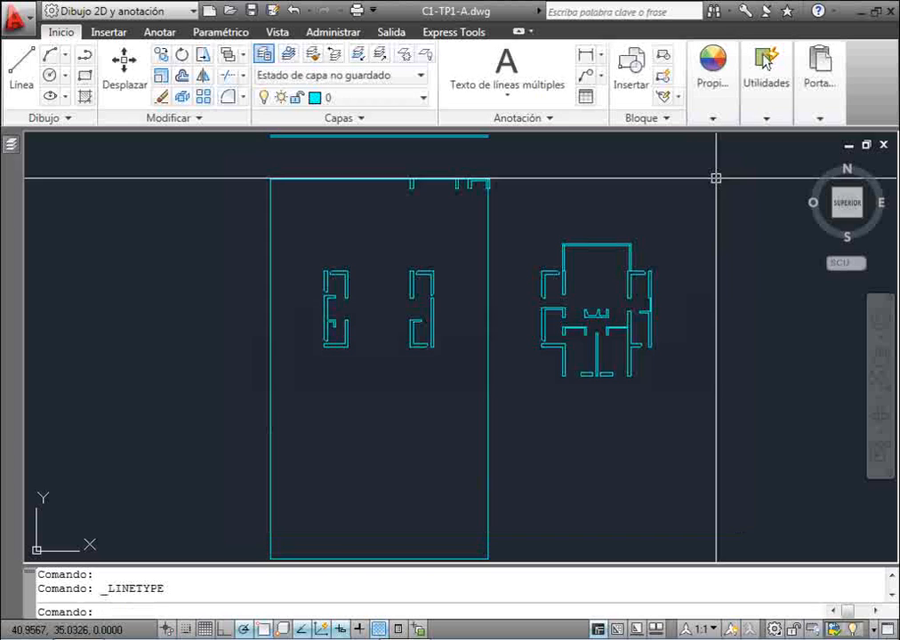
- Open the Linetype Manager again, then hide and restore its details section
{"action": "left_click", "coordinate": [713, 117]}
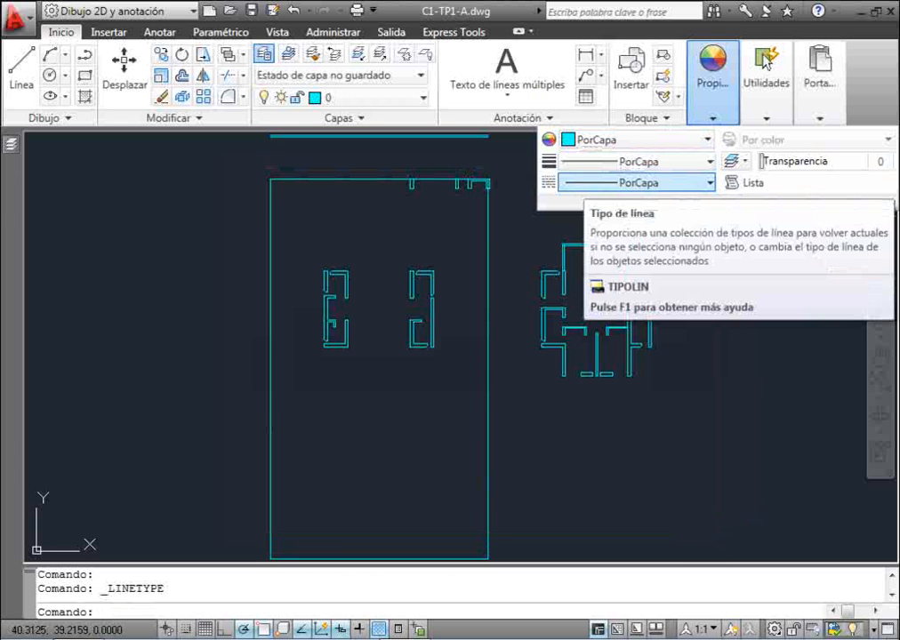
{"action": "left_click", "coordinate": [636, 183]}
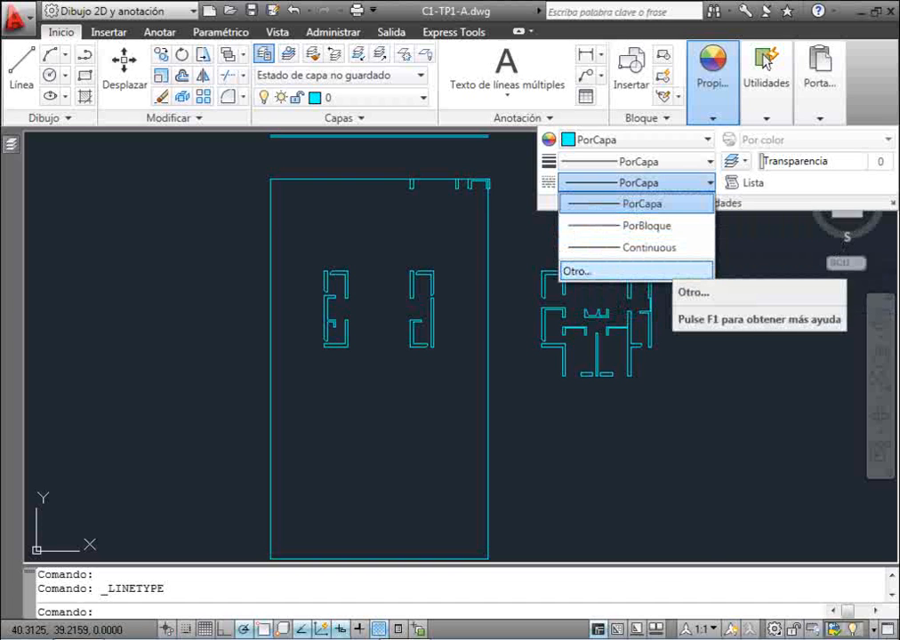
{"action": "left_click", "coordinate": [623, 270]}
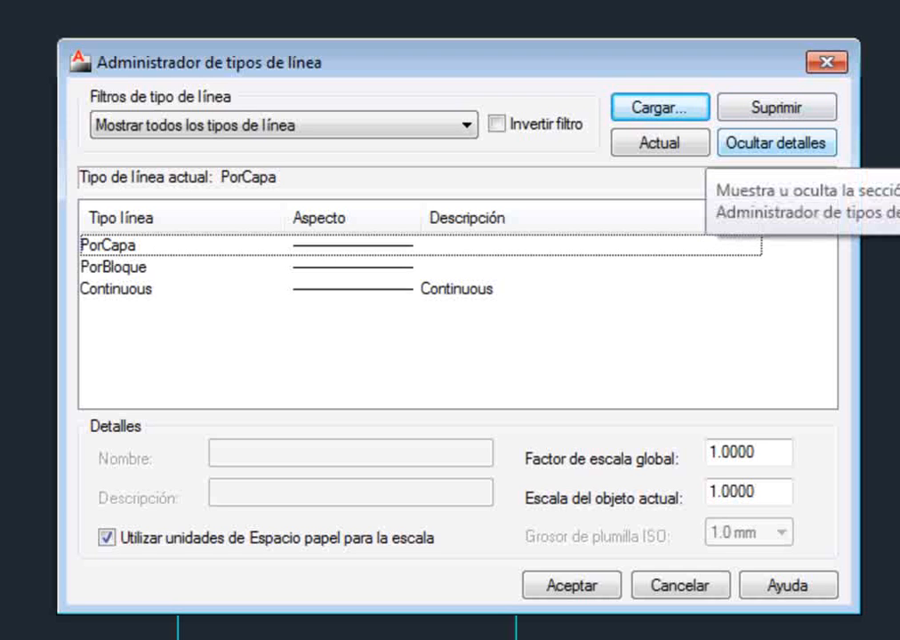
{"action": "left_click", "coordinate": [776, 142]}
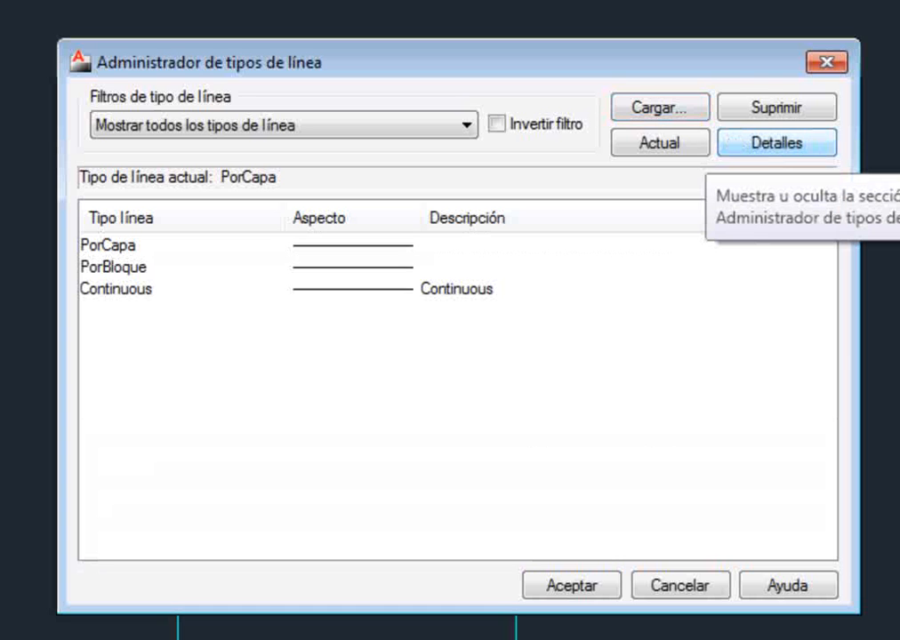
{"action": "left_click", "coordinate": [776, 142]}
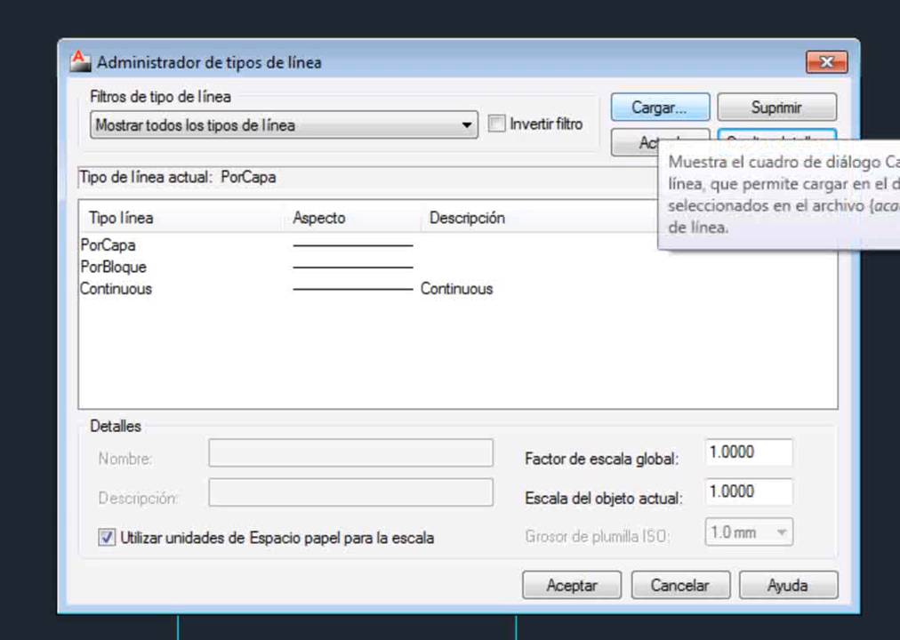
- Open the linetype loading dialog and check the available LIN definition files, keeping acadiso.lin as the source
{"action": "left_click", "coordinate": [660, 109]}
{"action": "left_click_drag", "start_coordinate": [569, 131], "coordinate": [565, 92]}
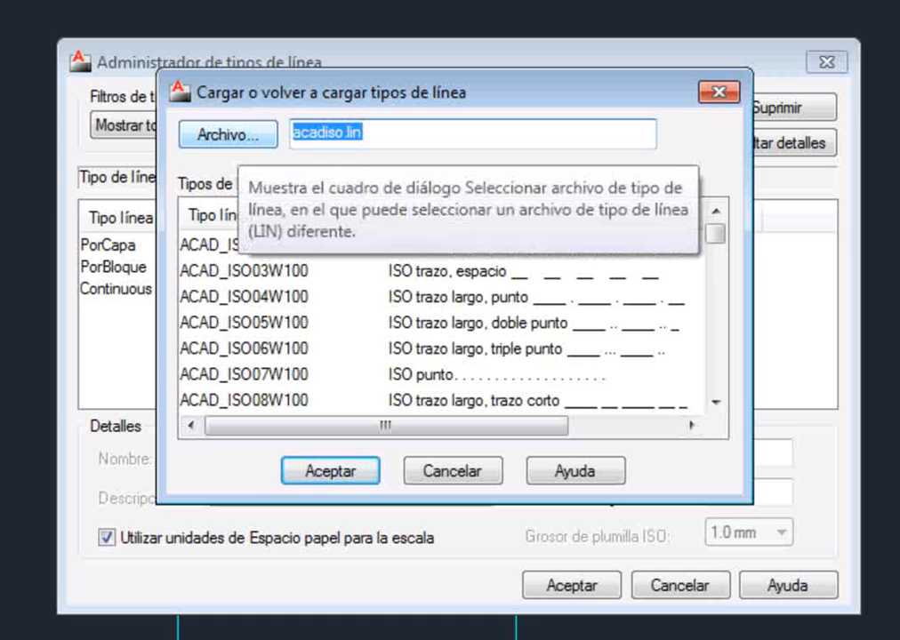
{"action": "left_click", "coordinate": [220, 135]}
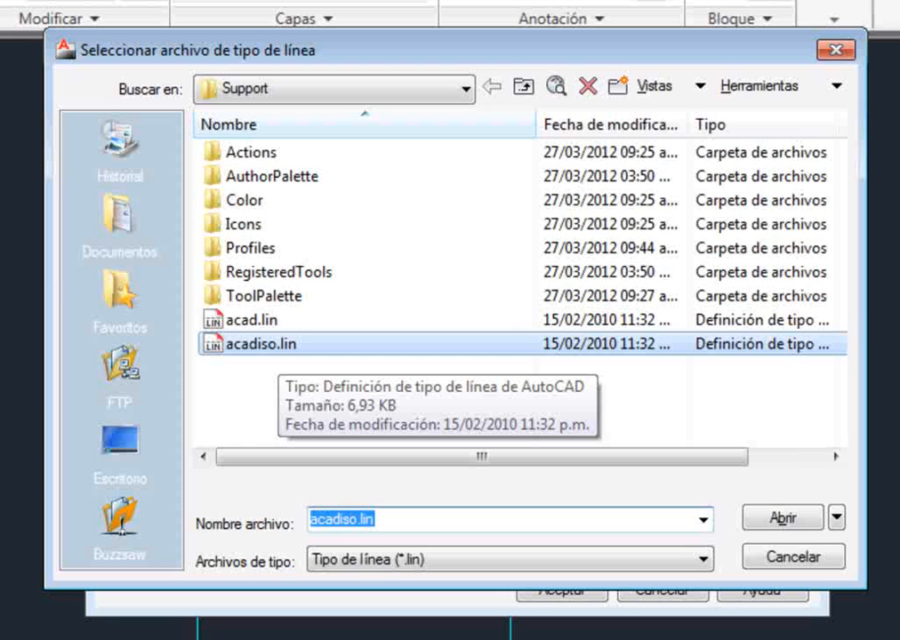
{"action": "left_click", "coordinate": [793, 557]}
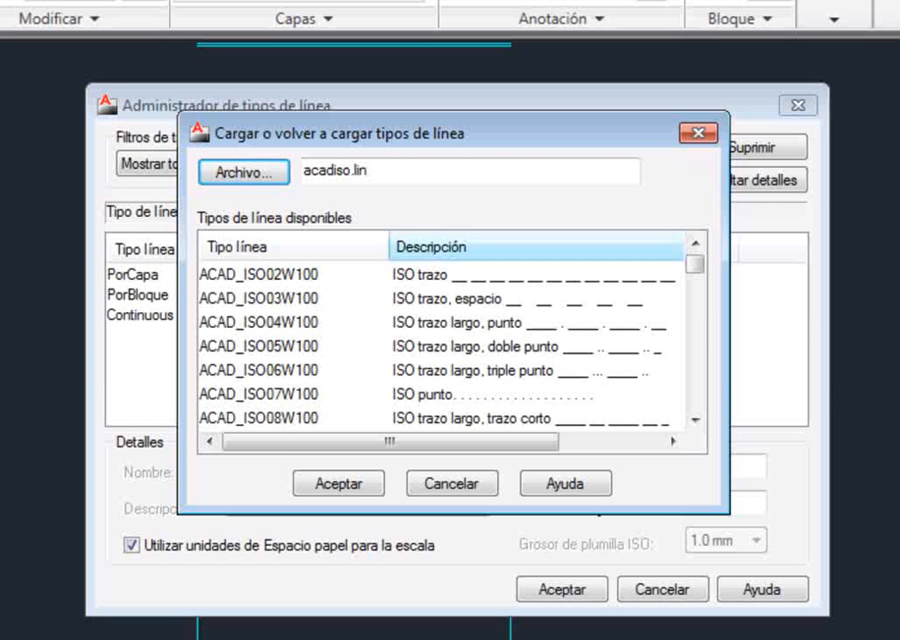
- Browse the linetypes in acadiso.lin and load the dashed linetype JIS_02_1.0 (HIDDEN01) into the drawing
{"action": "scroll", "coordinate": [640, 280], "scroll_direction": "down", "scroll_amount": 3}
{"action": "scroll", "coordinate": [445, 347], "scroll_direction": "down", "scroll_amount": 15}
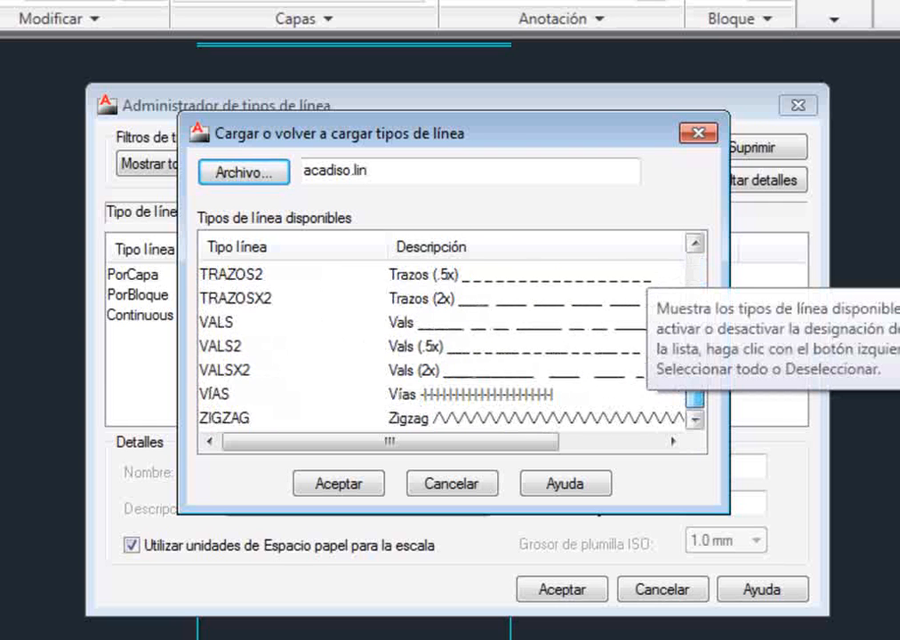
{"action": "scroll", "coordinate": [444, 347], "scroll_direction": "up", "scroll_amount": 15}
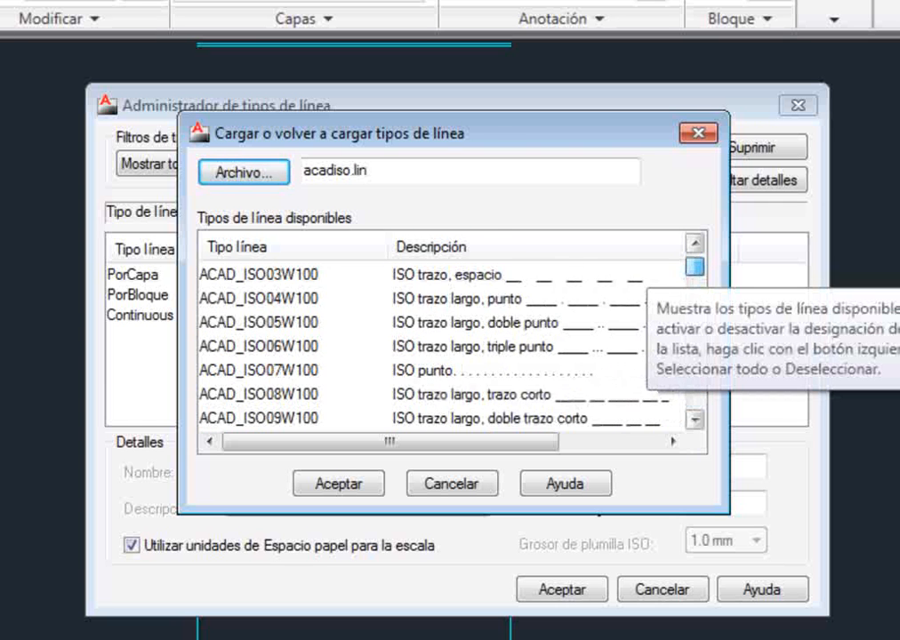
{"action": "scroll", "coordinate": [445, 346], "scroll_direction": "down", "scroll_amount": 3}
{"action": "scroll", "coordinate": [445, 347], "scroll_direction": "down", "scroll_amount": 3}
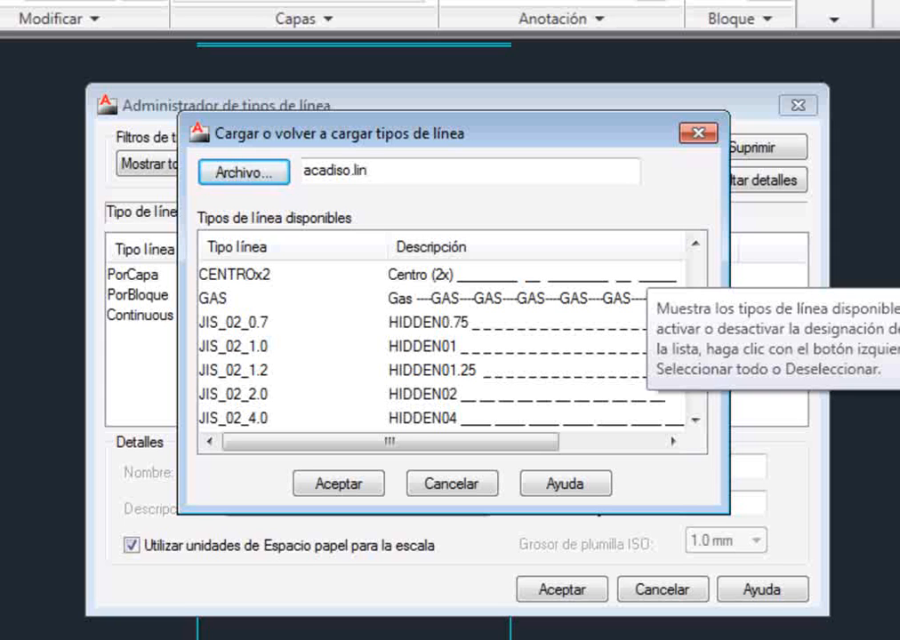
{"action": "left_click", "coordinate": [436, 348]}
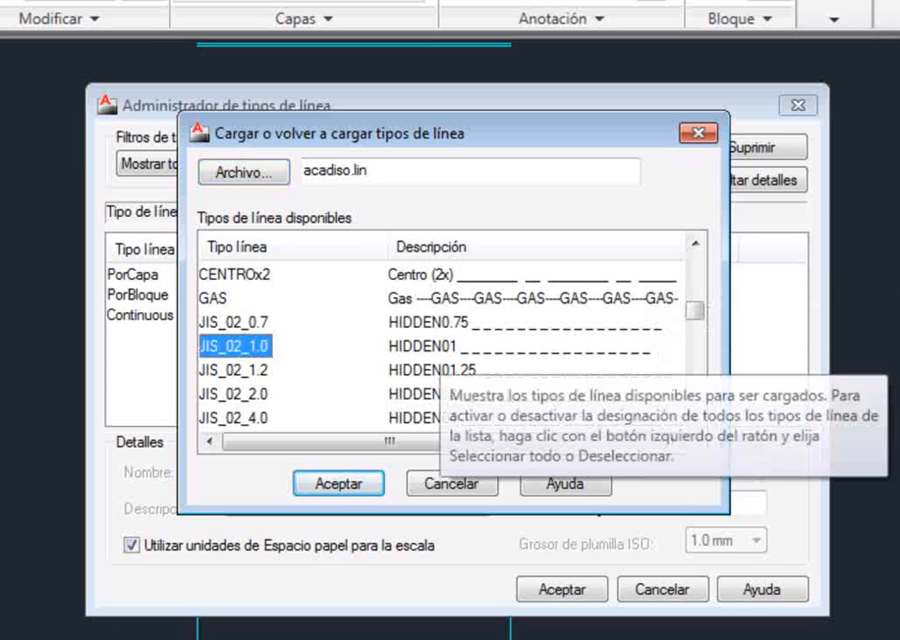
{"action": "left_click", "coordinate": [339, 484]}
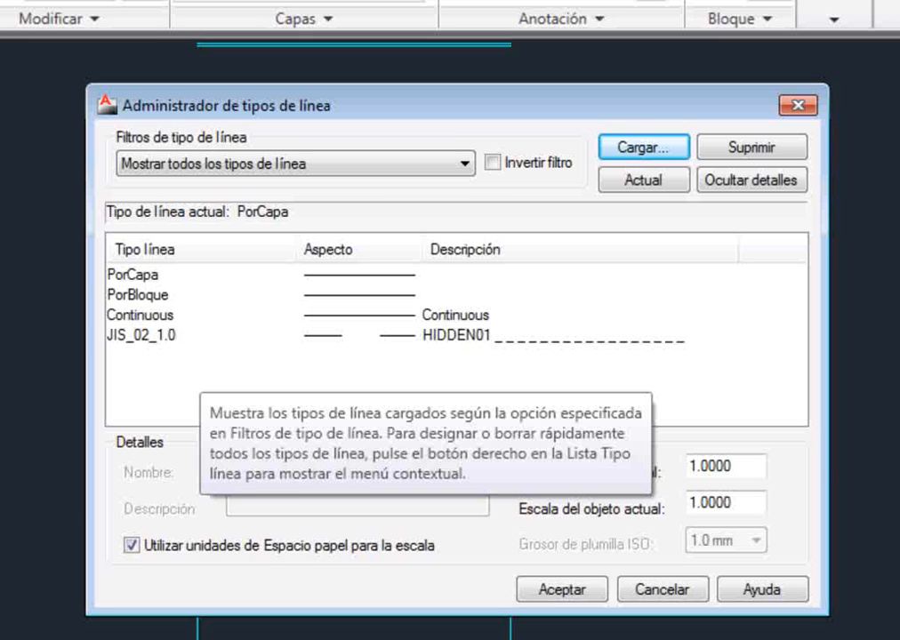
- Make JIS_02_1.0 the current linetype and accept the Linetype Manager settings
{"action": "left_click", "coordinate": [188, 336]}
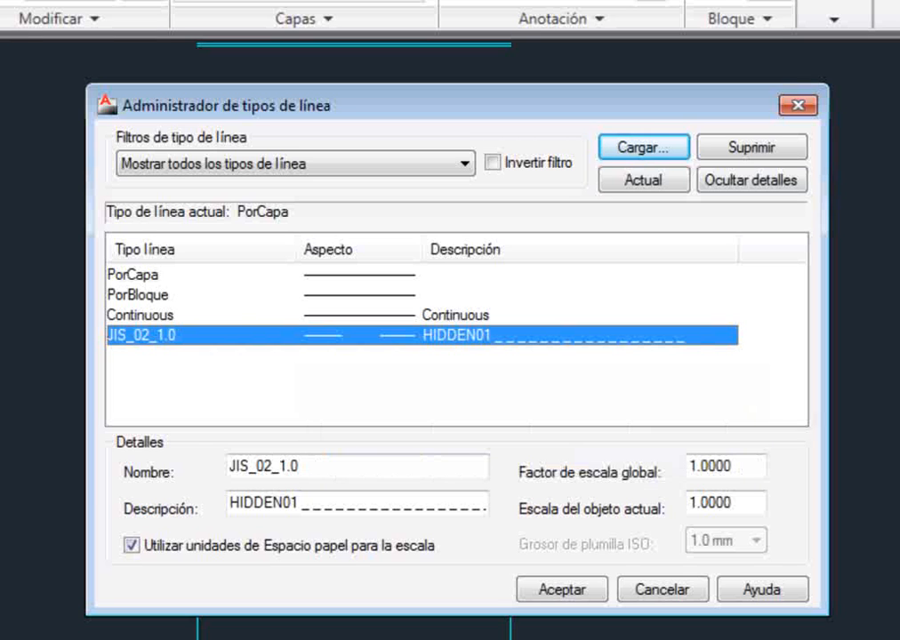
{"action": "left_click", "coordinate": [643, 179]}
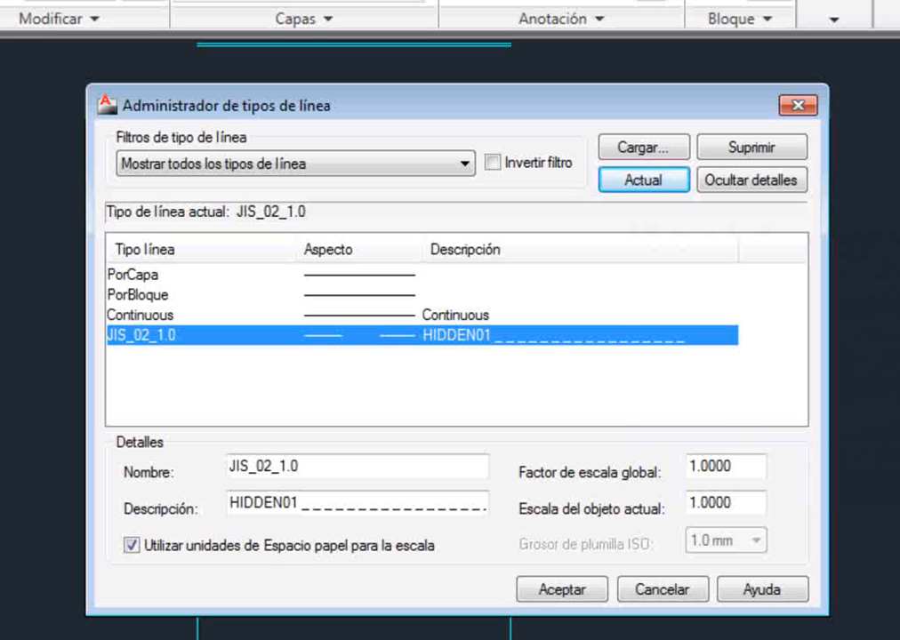
{"action": "left_click", "coordinate": [562, 590]}
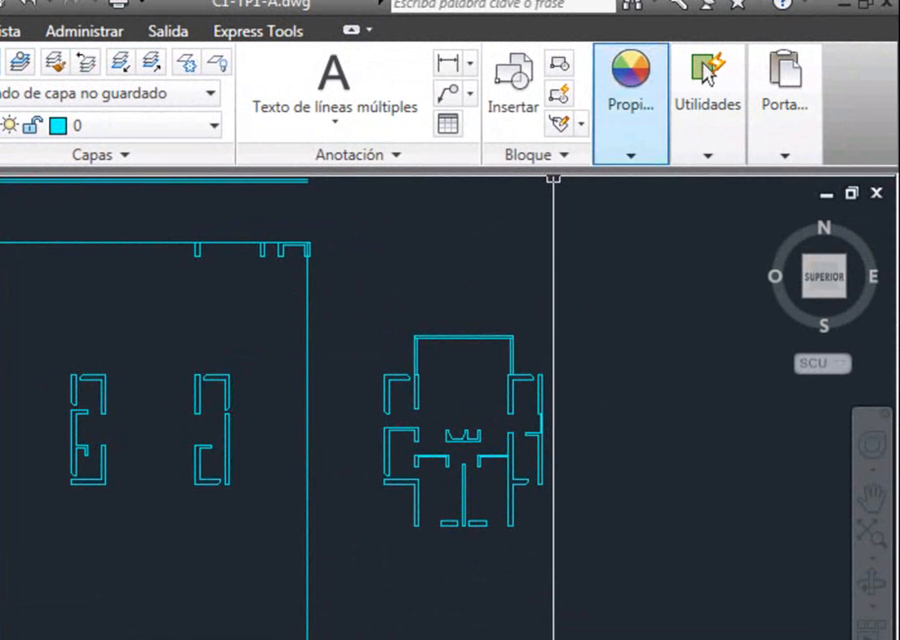
{"action": "left_click", "coordinate": [631, 116]}
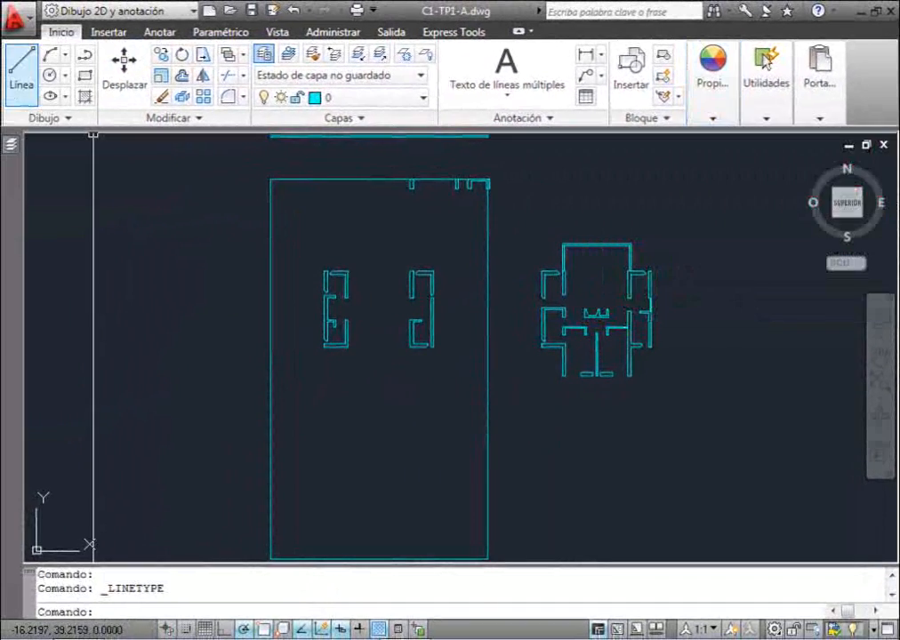
- Draw a closed four-sided outline with a slanted upper edge using Line, in the empty area left of the large rectangle
{"action": "left_click", "coordinate": [22, 71]}
{"action": "left_click", "coordinate": [97, 187]}
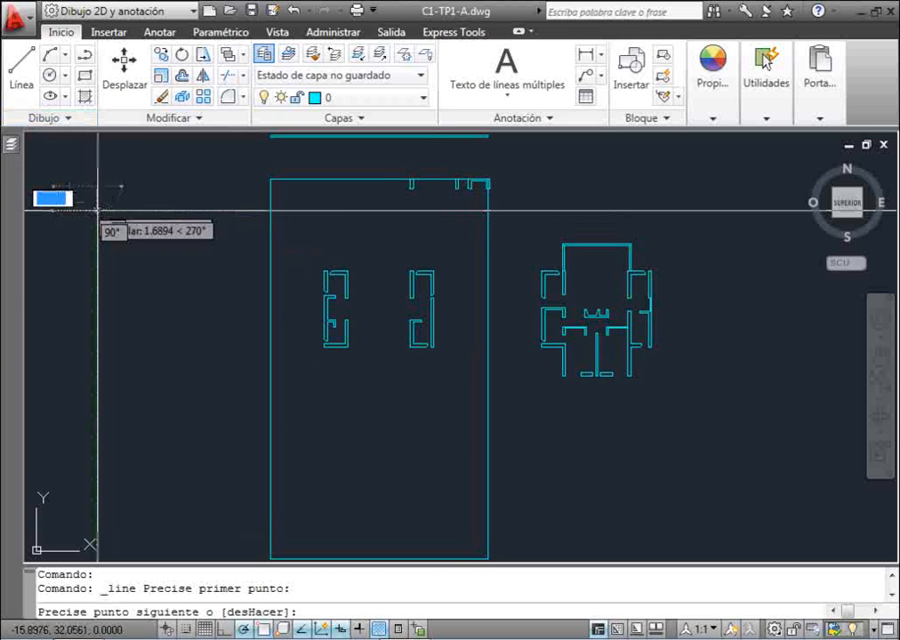
{"action": "left_click", "coordinate": [96, 349]}
{"action": "left_click", "coordinate": [197, 349]}
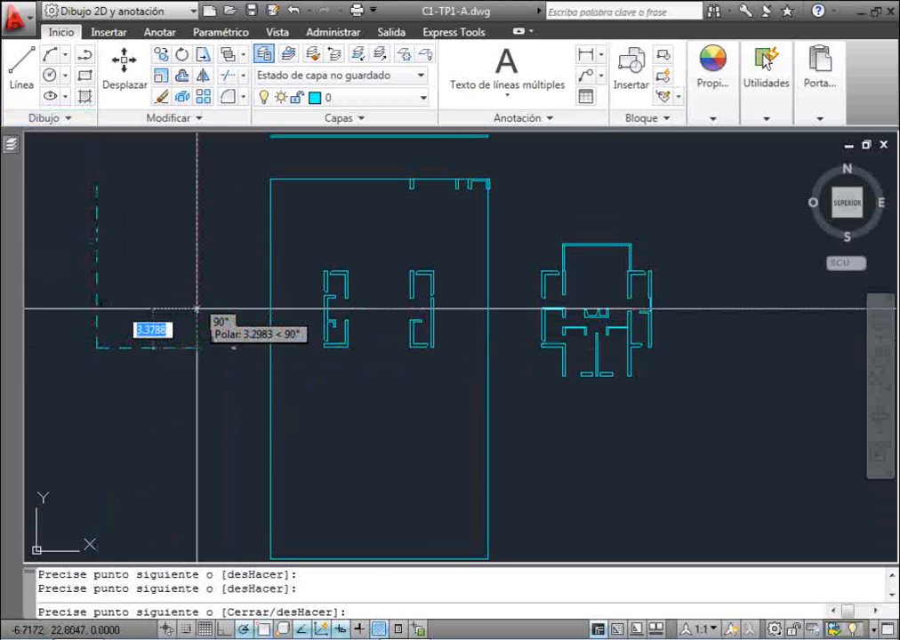
{"action": "left_click", "coordinate": [196, 218]}
{"action": "right_click", "coordinate": [207, 211]}
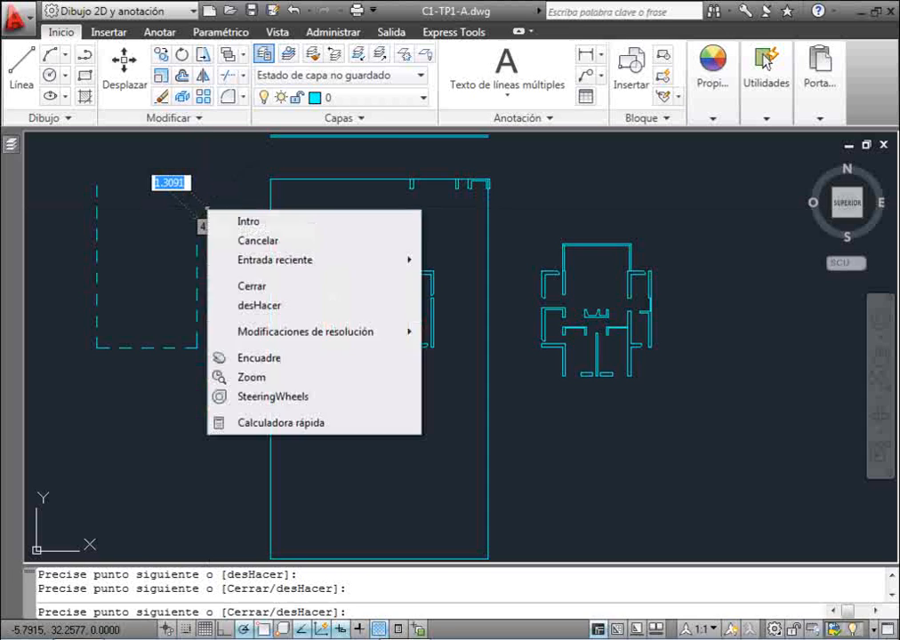
{"action": "left_click", "coordinate": [252, 286]}
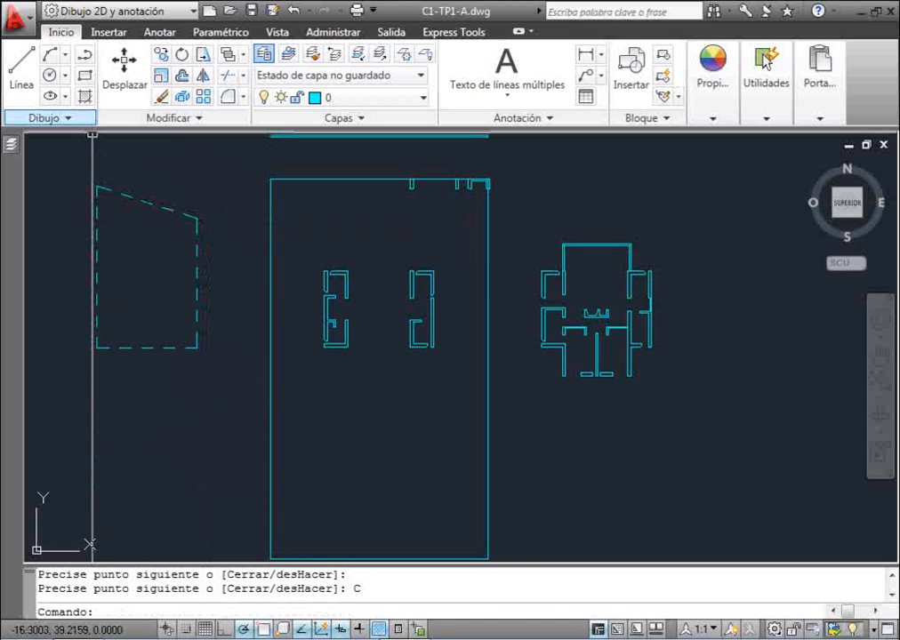
- Draw a circle by centre and radius in the empty area below the dashed four-sided outline
{"action": "left_click", "coordinate": [50, 75]}
{"action": "left_click", "coordinate": [191, 454]}
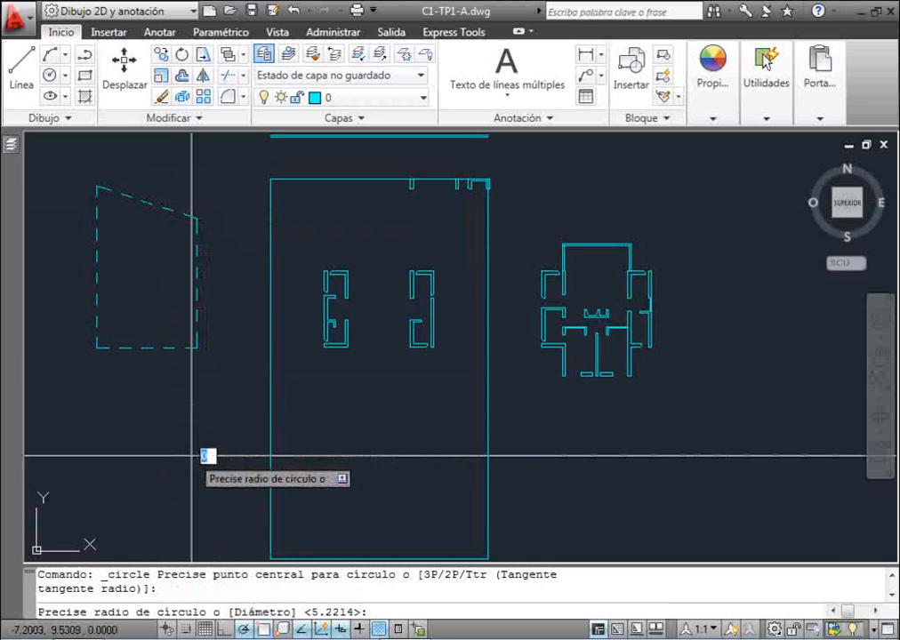
{"action": "left_click", "coordinate": [151, 474]}
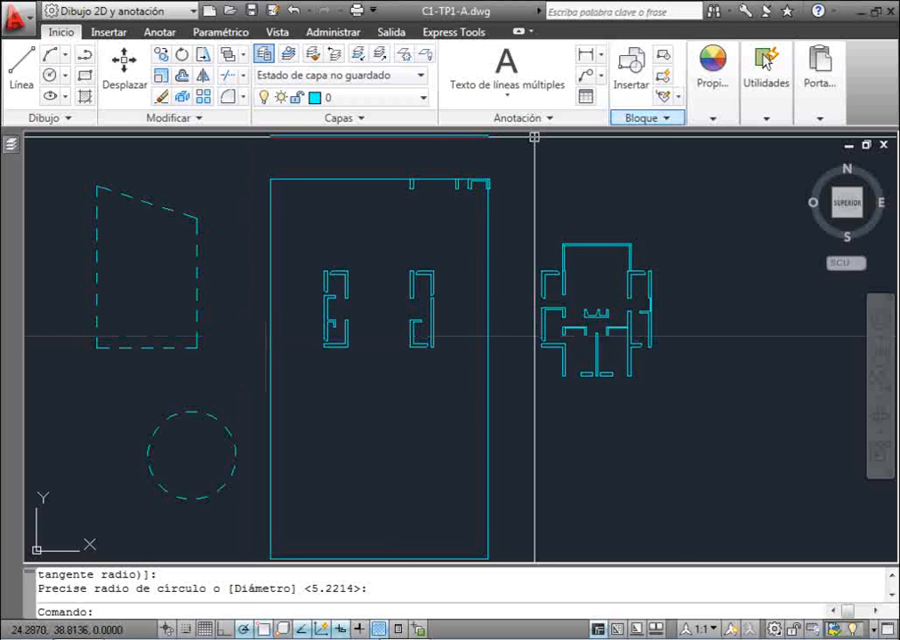
- Make PorCapa the current linetype in the Linetype Manager and accept the settings
{"action": "left_click", "coordinate": [648, 117]}
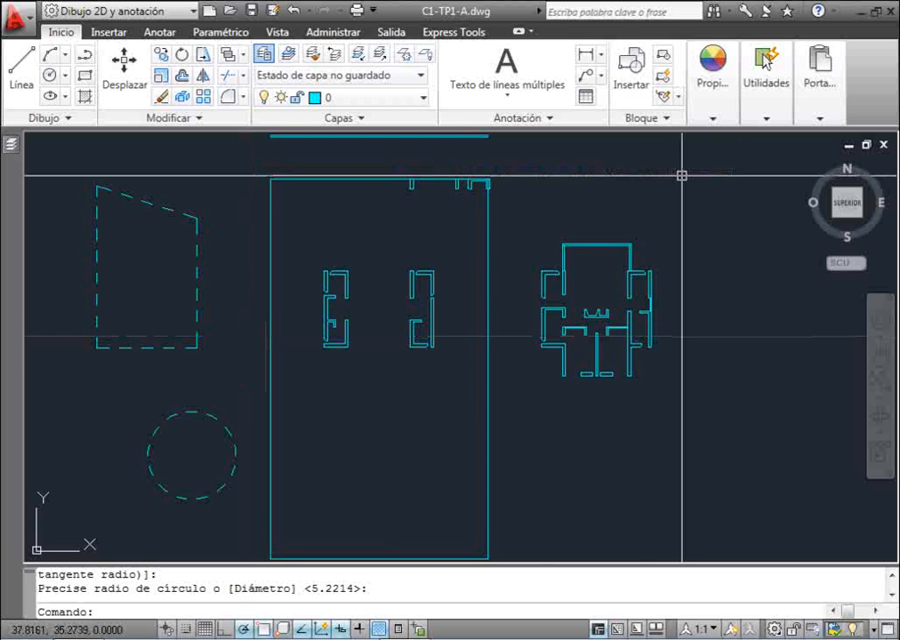
{"action": "left_click", "coordinate": [712, 85]}
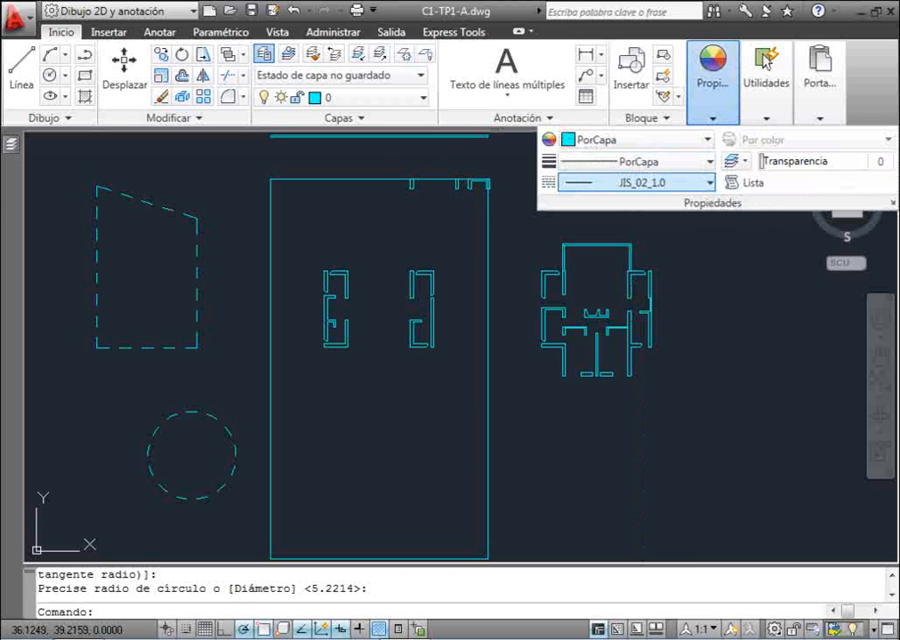
{"action": "left_click", "coordinate": [636, 182]}
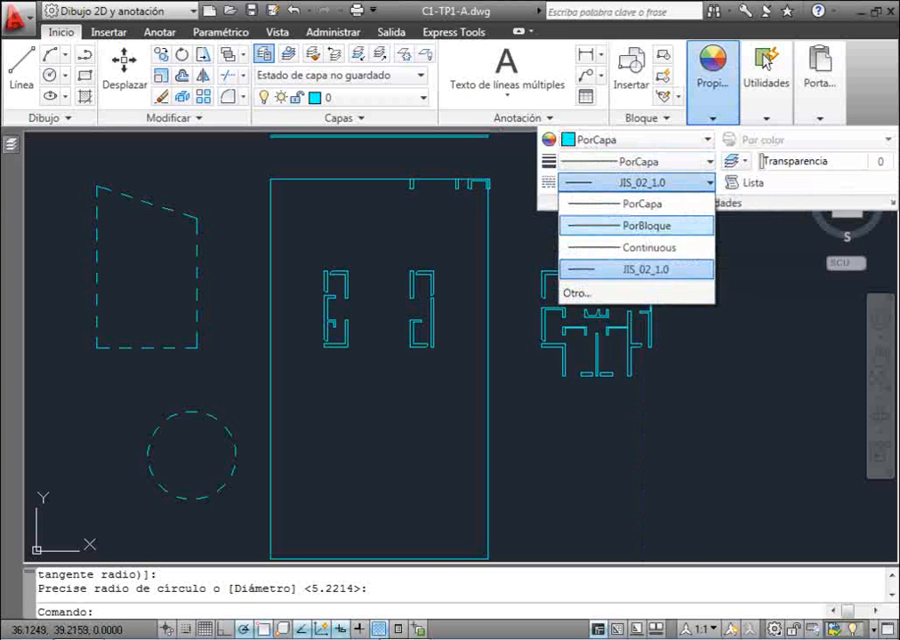
{"action": "left_click", "coordinate": [605, 292]}
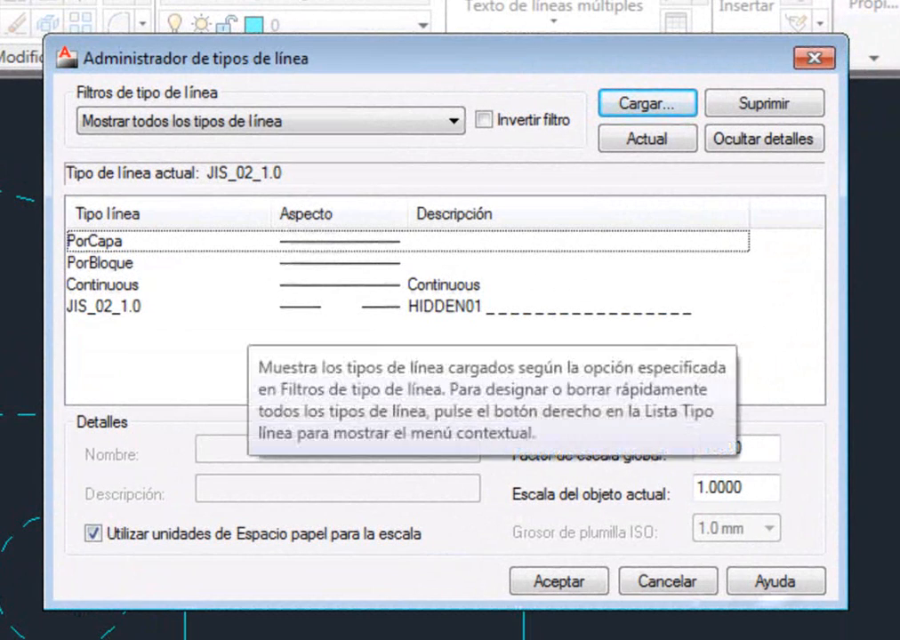
{"action": "double_click", "coordinate": [103, 242]}
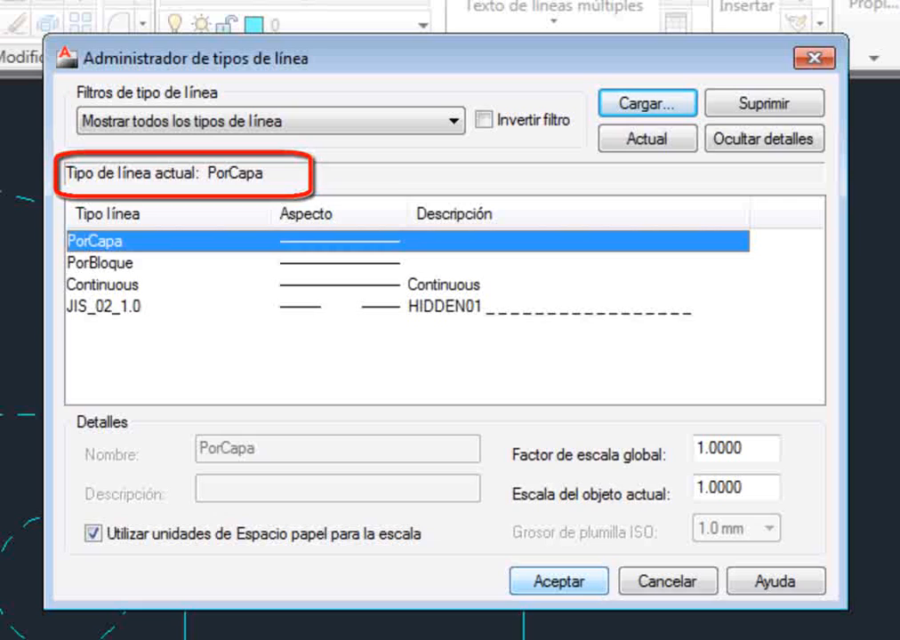
{"action": "left_click", "coordinate": [559, 581]}
{"action": "left_click", "coordinate": [870, 9]}
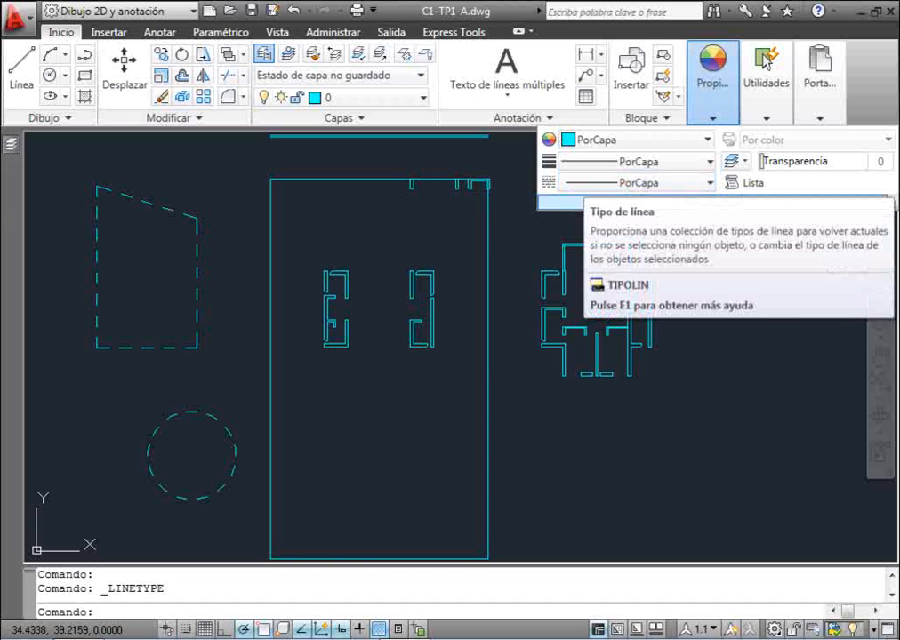
- Draw a closed triangle with Line, overlapping the dashed four-sided outline
{"action": "left_click", "coordinate": [22, 70]}
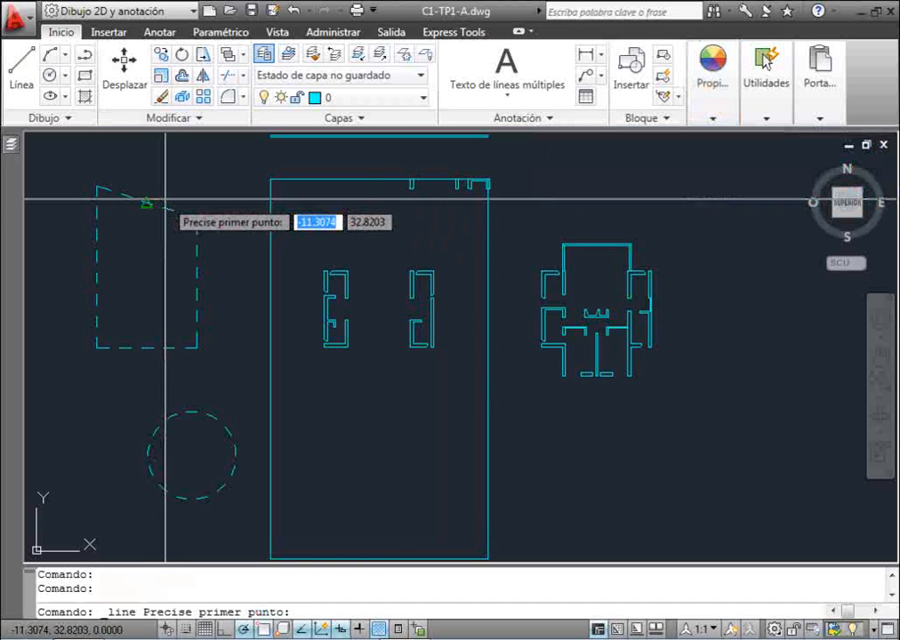
{"action": "left_click", "coordinate": [170, 169]}
{"action": "left_click", "coordinate": [138, 303]}
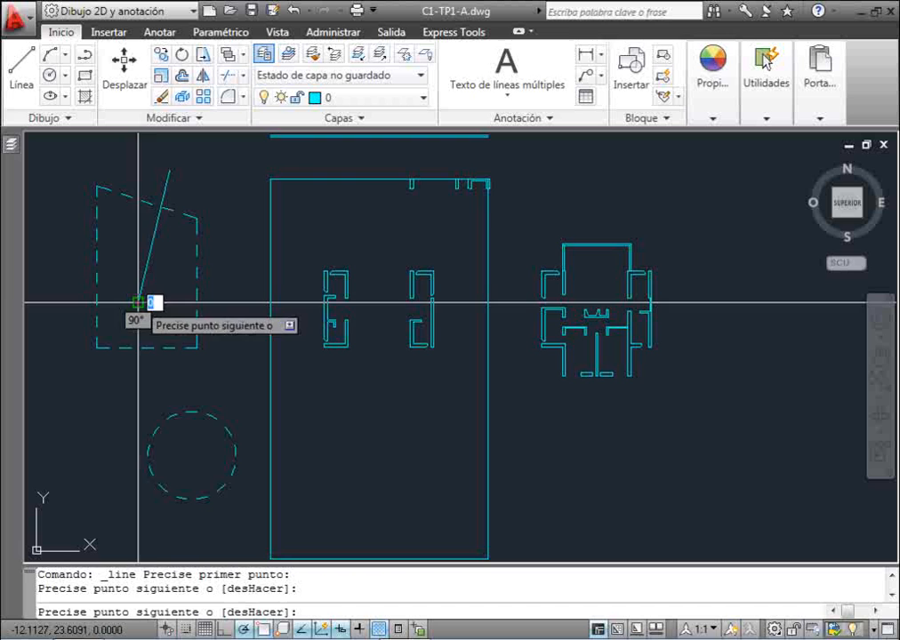
{"action": "left_click", "coordinate": [248, 303]}
{"action": "right_click", "coordinate": [223, 203]}
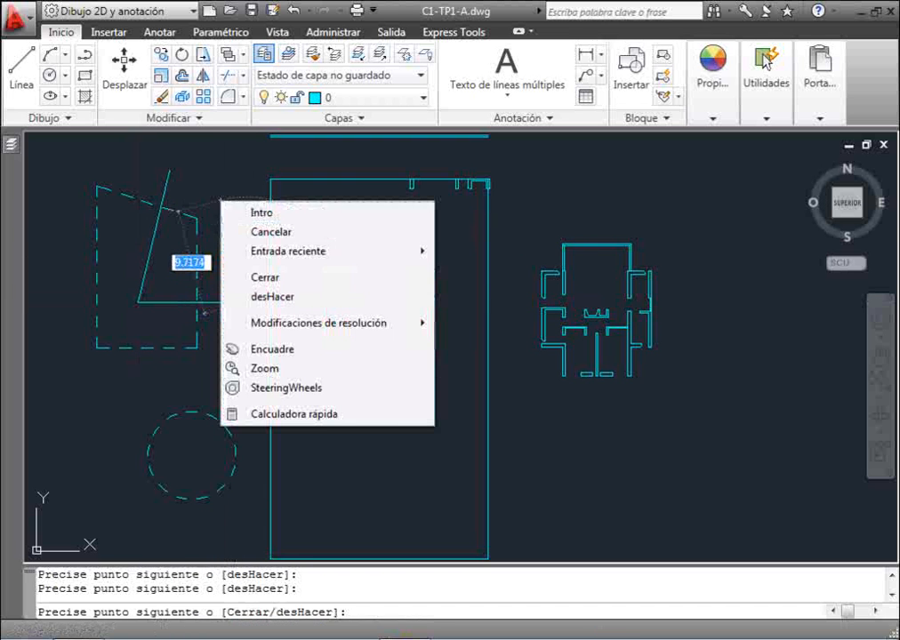
{"action": "left_click", "coordinate": [264, 277]}
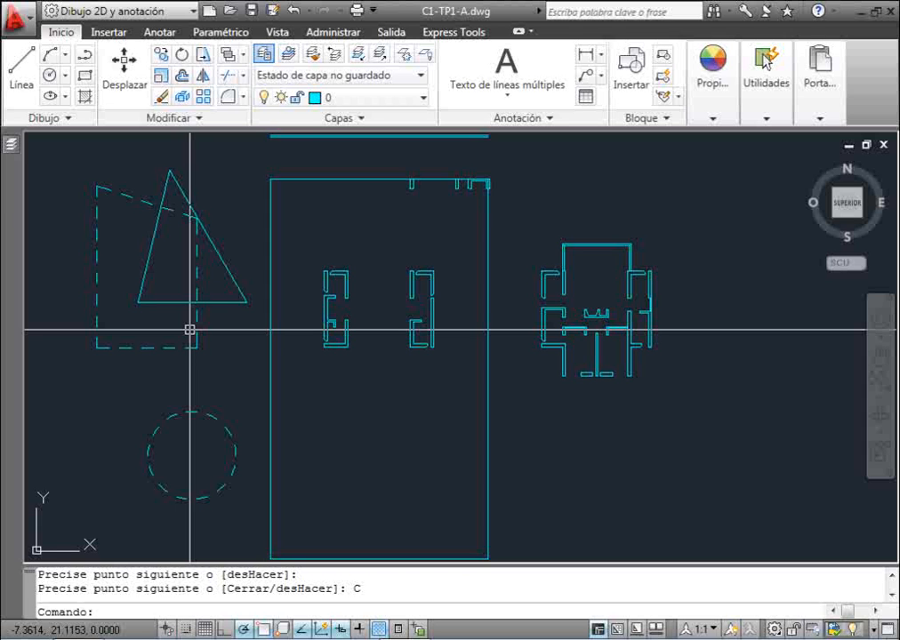
- Erase the dashed four-sided outline, the triangle and the dashed circle beside the large rectangle
{"action": "left_click", "coordinate": [246, 180]}
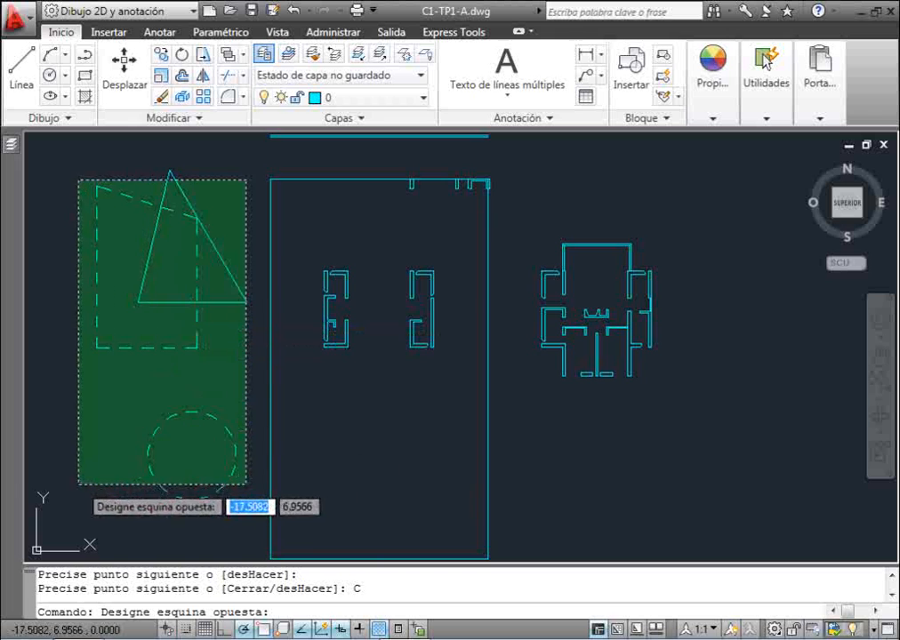
{"action": "left_click", "coordinate": [246, 483]}
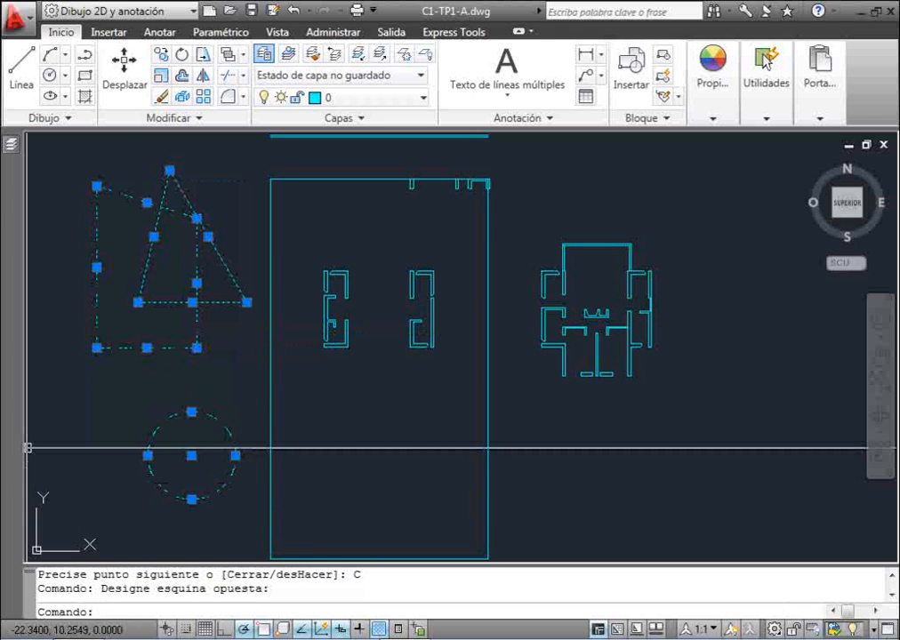
{"action": "key", "text": "Delete"}
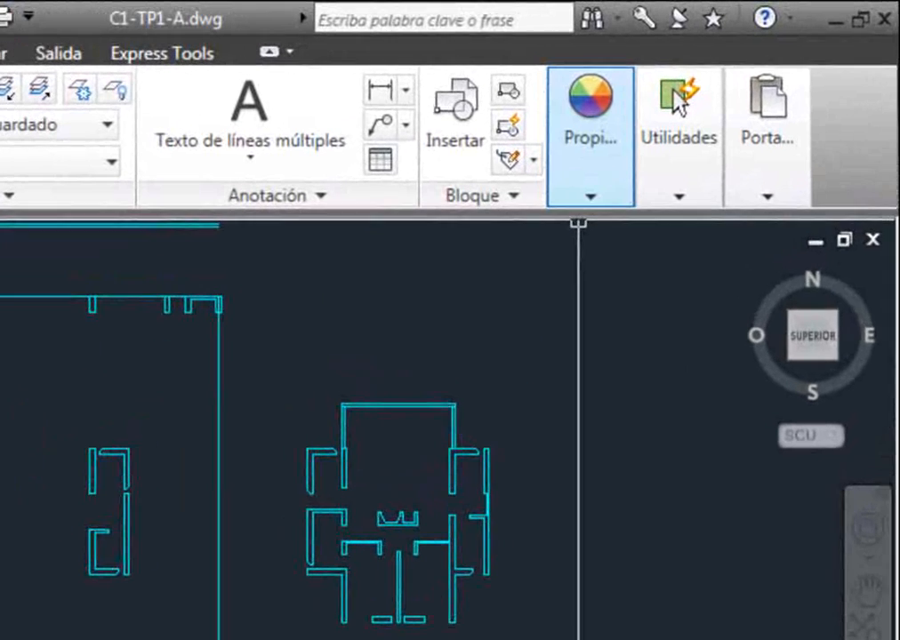
- Set the linetype of layer 0 to JIS_02_1.0 in the Layer Properties Manager and return to the drawing
{"action": "mouse_move", "coordinate": [672, 124]}
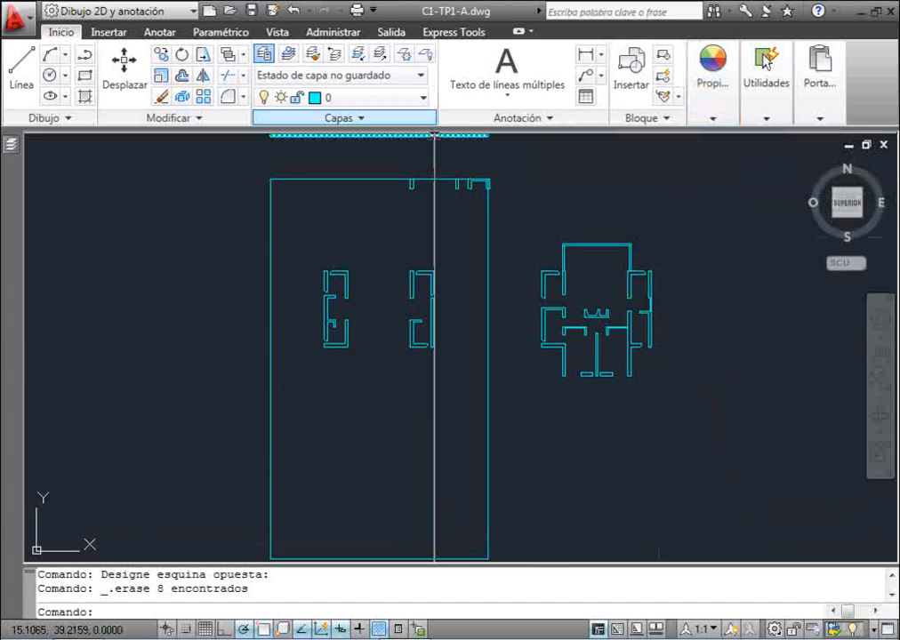
{"action": "left_click", "coordinate": [374, 97]}
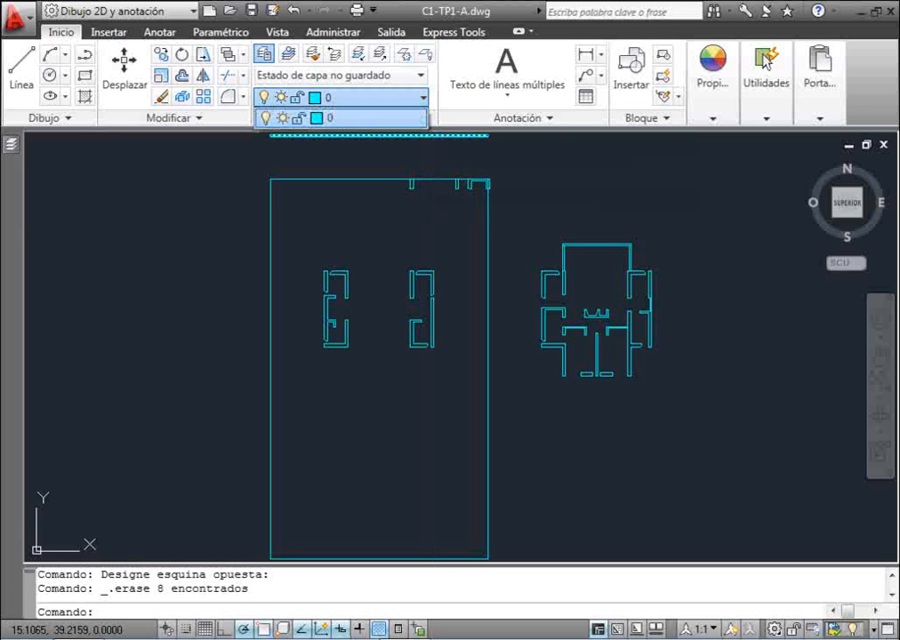
{"action": "left_click", "coordinate": [10, 145]}
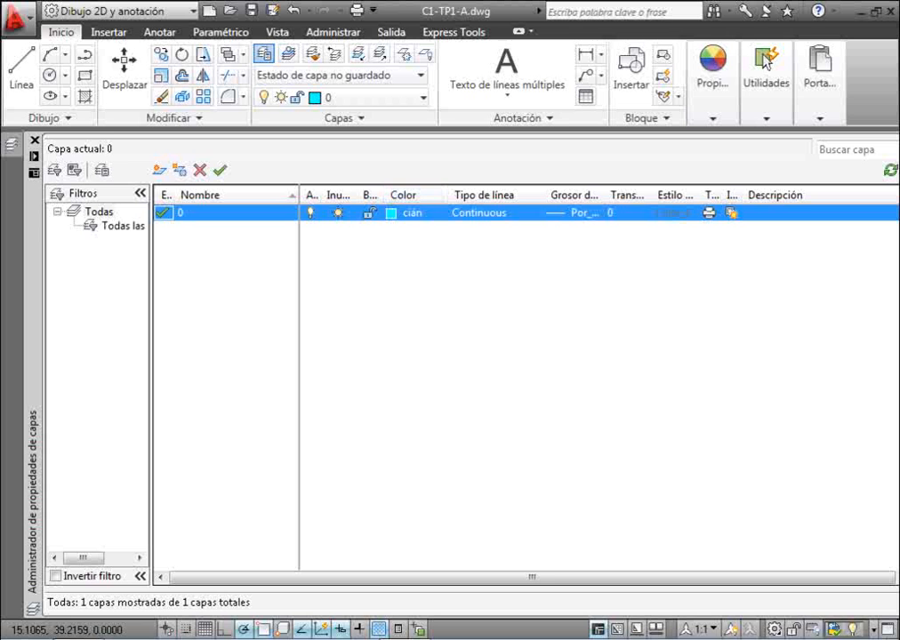
{"action": "left_click", "coordinate": [480, 214]}
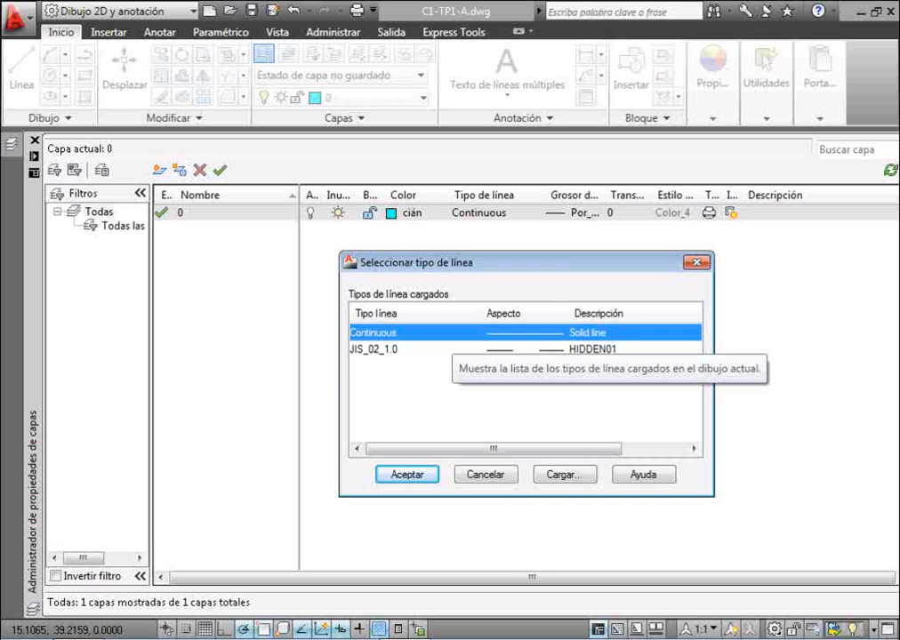
{"action": "left_click", "coordinate": [444, 349]}
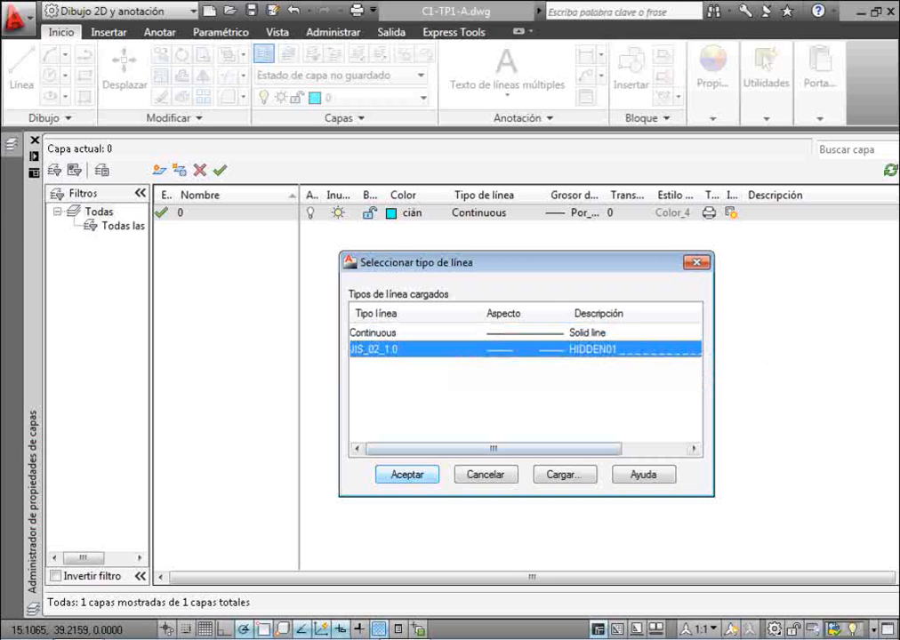
{"action": "left_click", "coordinate": [407, 475]}
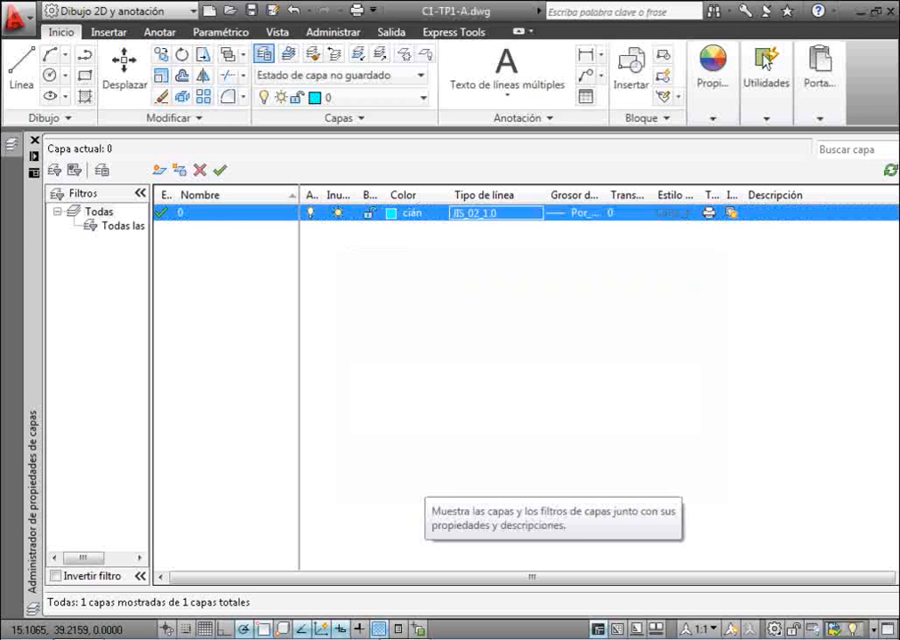
{"action": "left_click", "coordinate": [35, 140]}
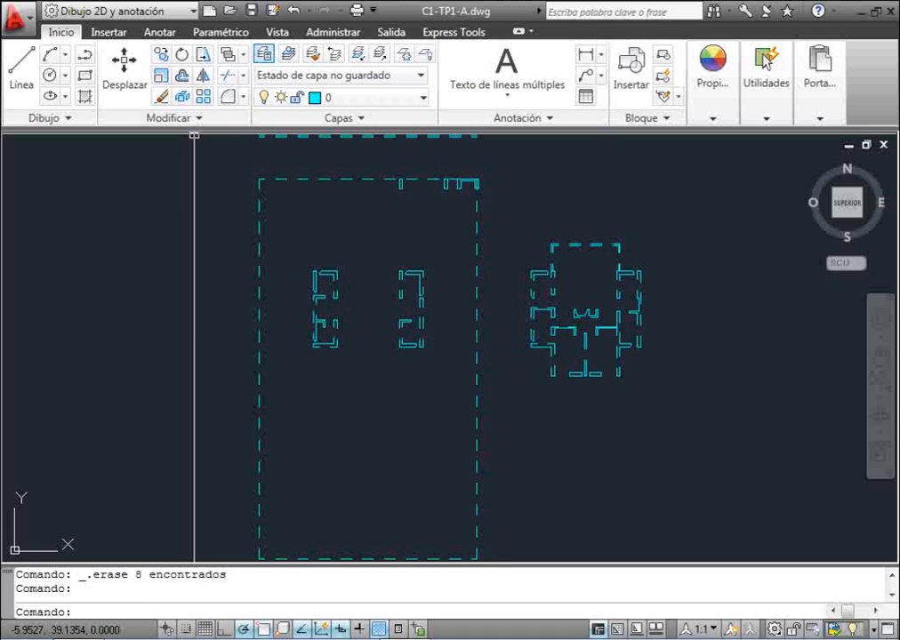
- Load the dotted linetype PUNTOS2 from acadiso.lin while choosing a linetype for layer 0
{"action": "left_click", "coordinate": [264, 54]}
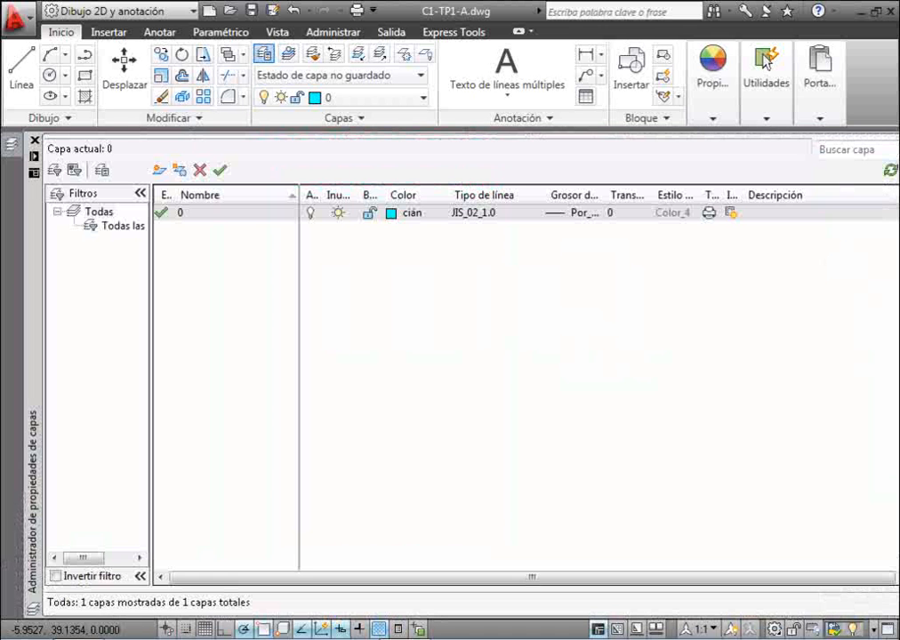
{"action": "left_click", "coordinate": [474, 214]}
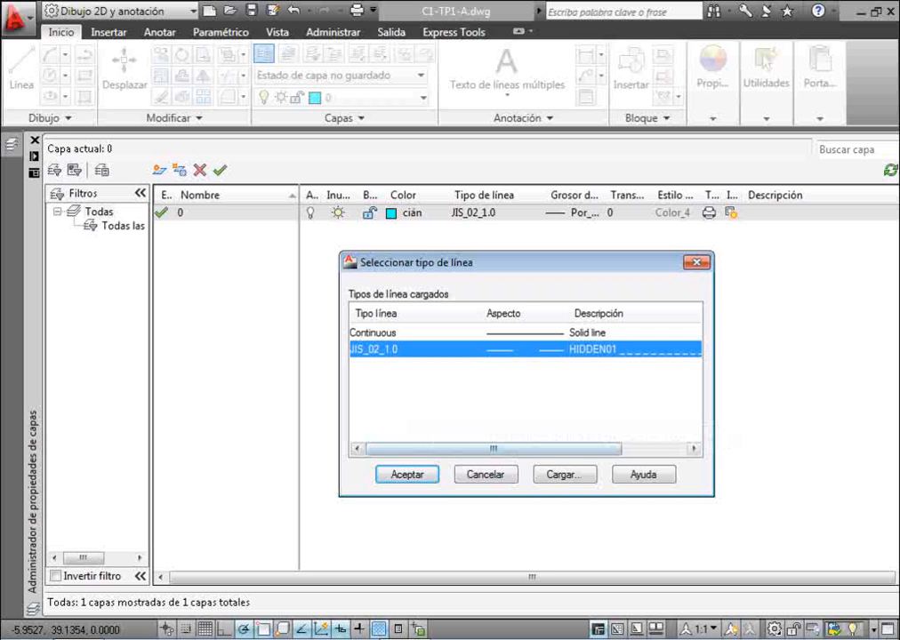
{"action": "left_click", "coordinate": [564, 475]}
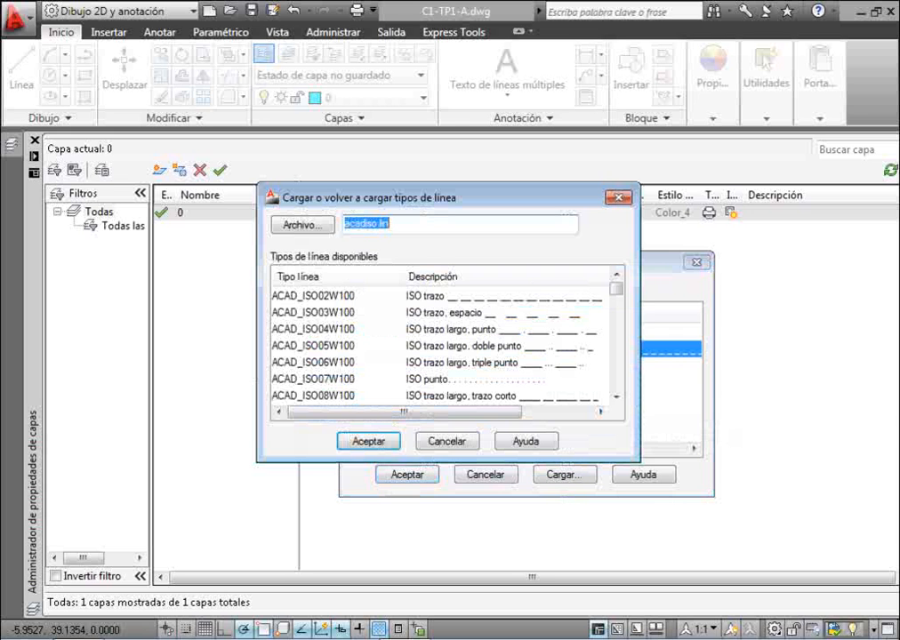
{"action": "scroll", "coordinate": [533, 338], "scroll_direction": "down", "scroll_amount": 15}
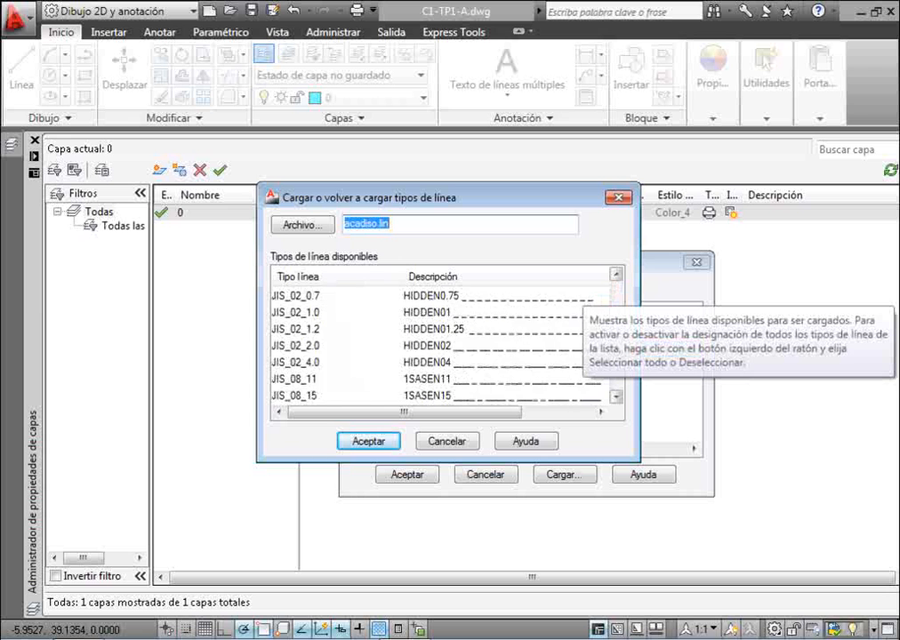
{"action": "scroll", "coordinate": [445, 347], "scroll_direction": "down", "scroll_amount": 2}
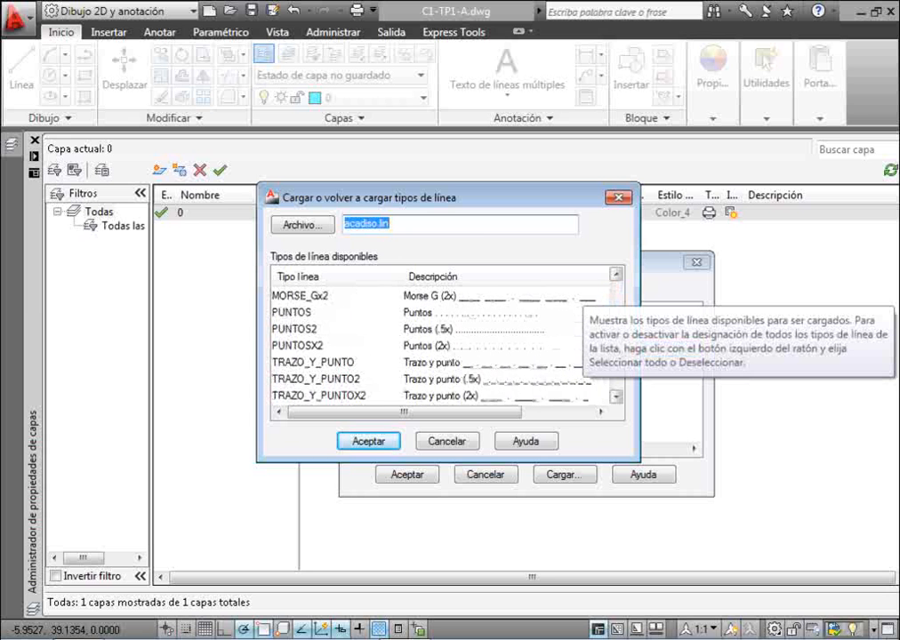
{"action": "left_click", "coordinate": [296, 329]}
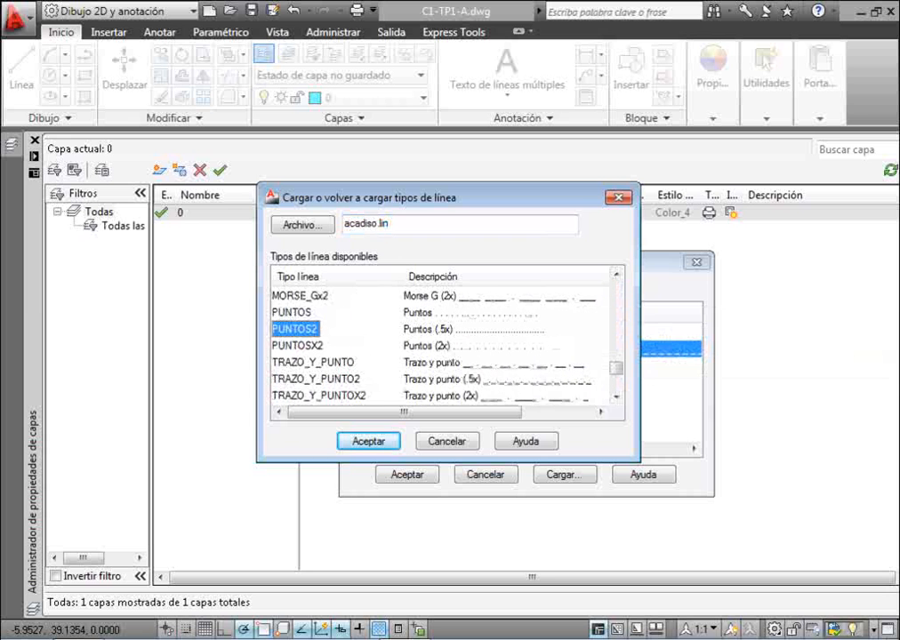
{"action": "left_click", "coordinate": [368, 442]}
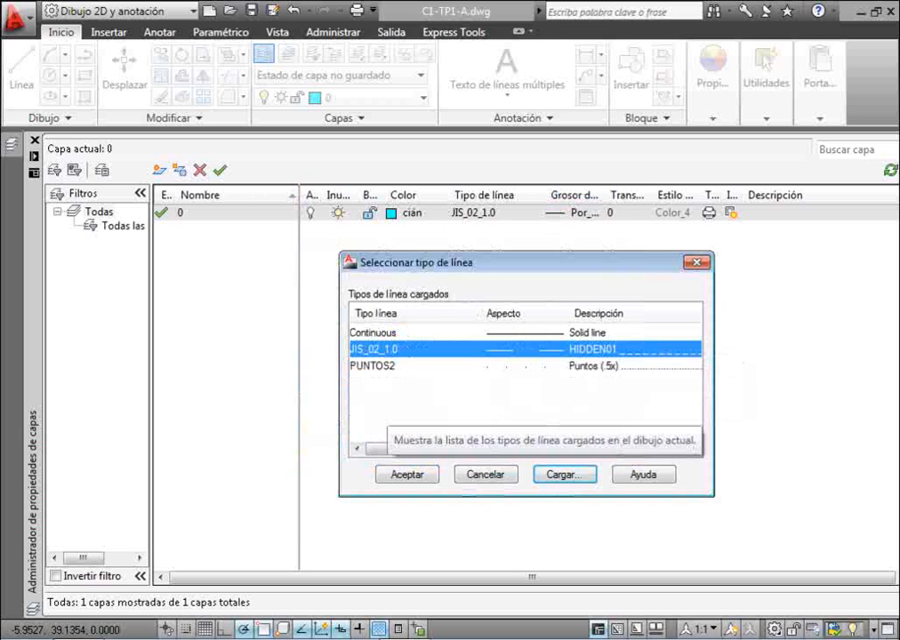
- Assign PUNTOS2 as the linetype of layer 0 and close the layer manager
{"action": "left_click", "coordinate": [390, 367]}
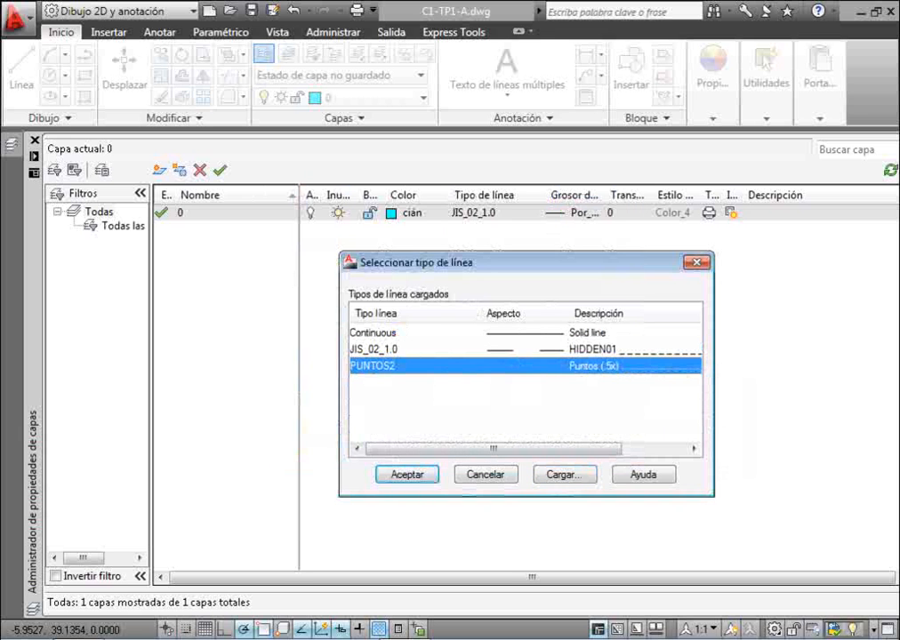
{"action": "left_click", "coordinate": [408, 474]}
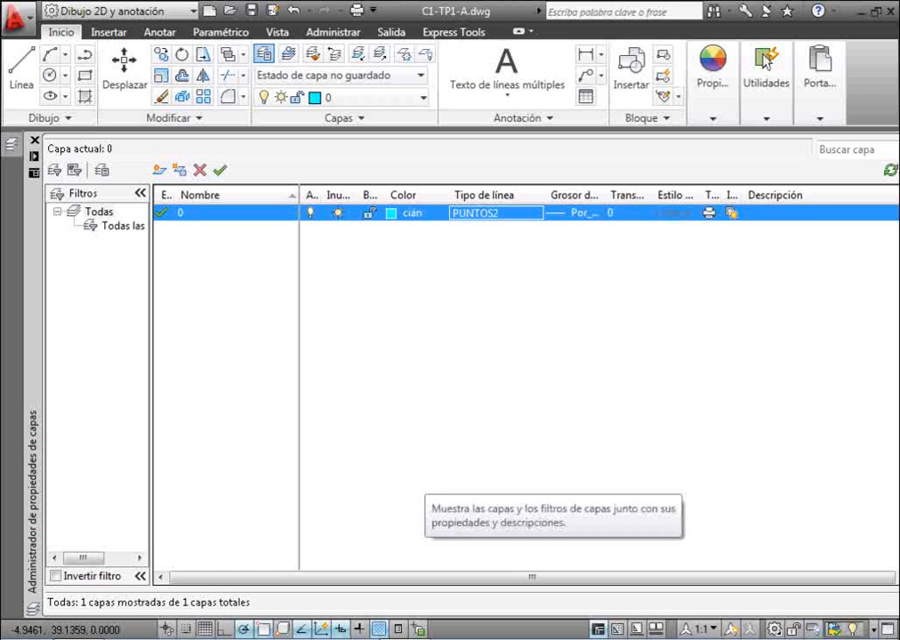
{"action": "left_click", "coordinate": [35, 141]}
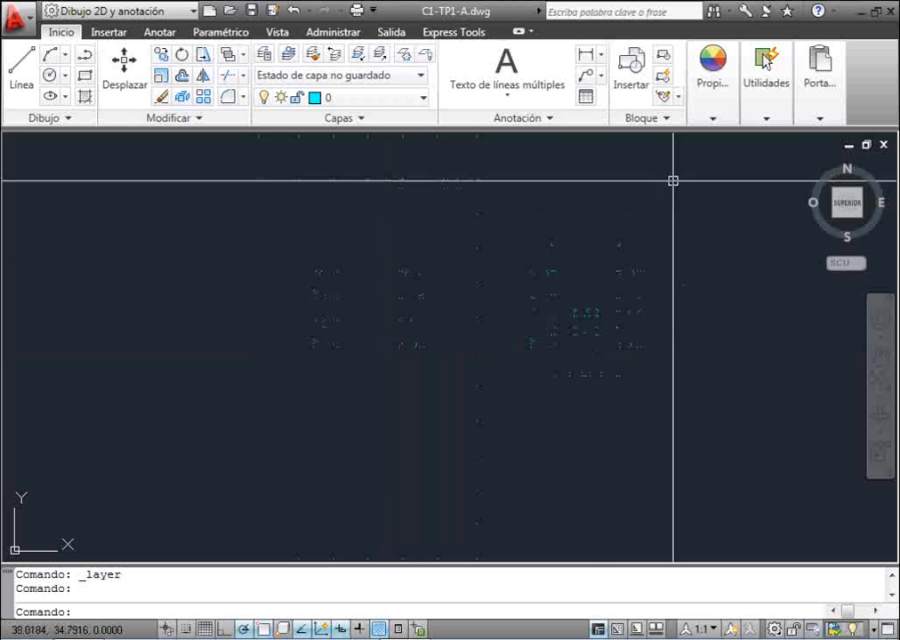
- Set the global linetype scale factor to 0.5 in the Linetype Manager and apply it to the floor plan
{"action": "left_click", "coordinate": [712, 85]}
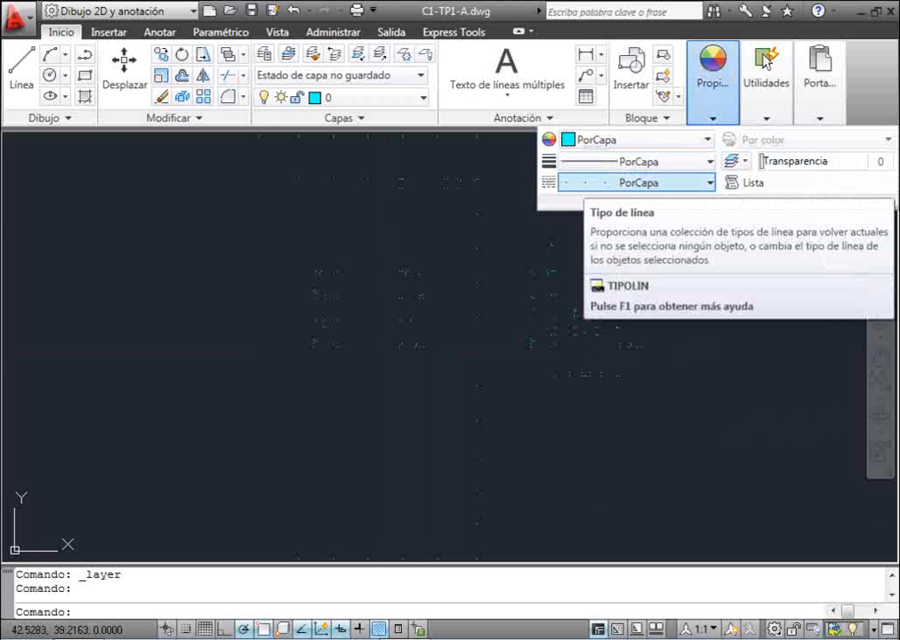
{"action": "left_click", "coordinate": [623, 183]}
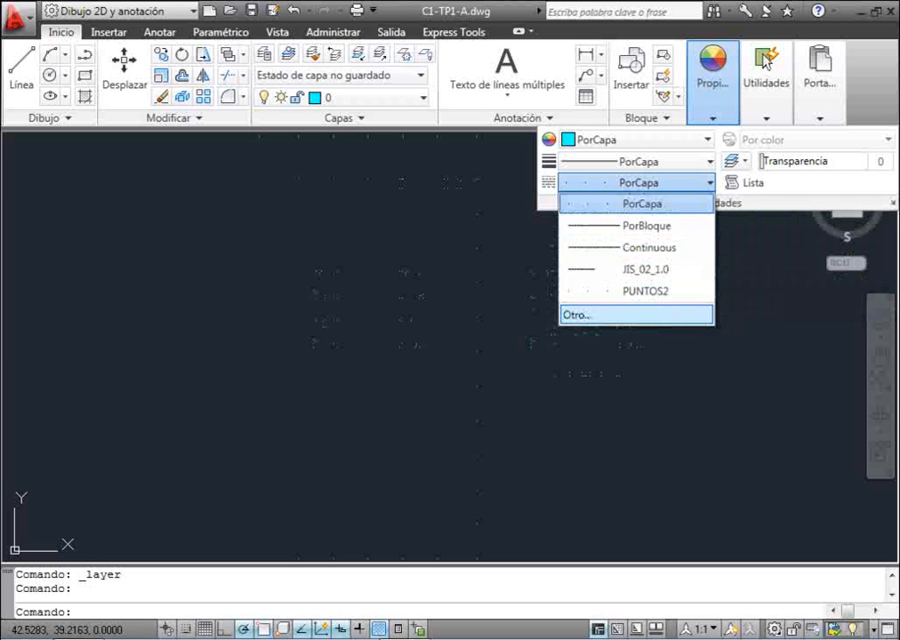
{"action": "left_click", "coordinate": [576, 315]}
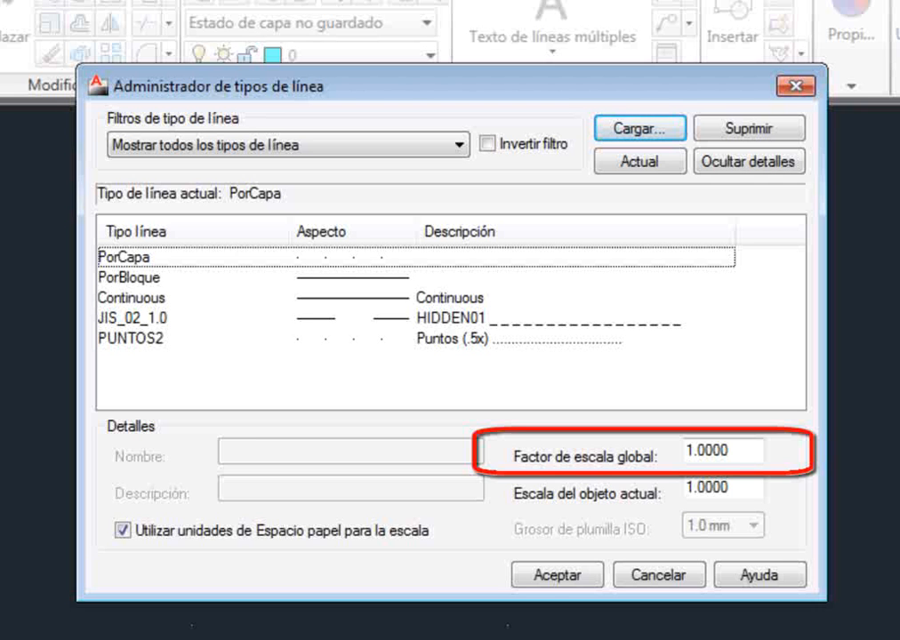
{"action": "left_click_drag", "start_coordinate": [736, 451], "coordinate": [683, 451]}
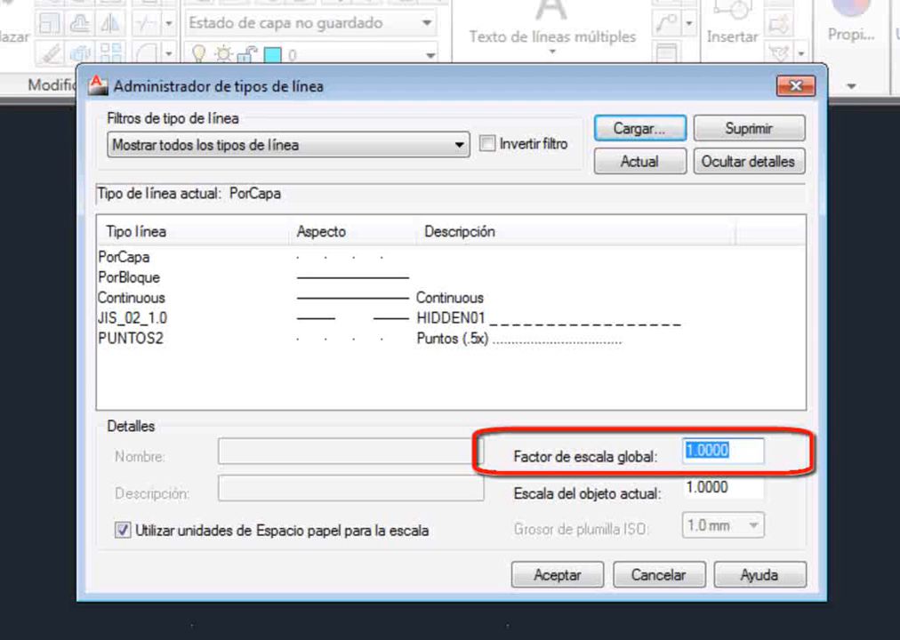
{"action": "key", "text": "BackSpace"}
{"action": "type", "text": ".5"}
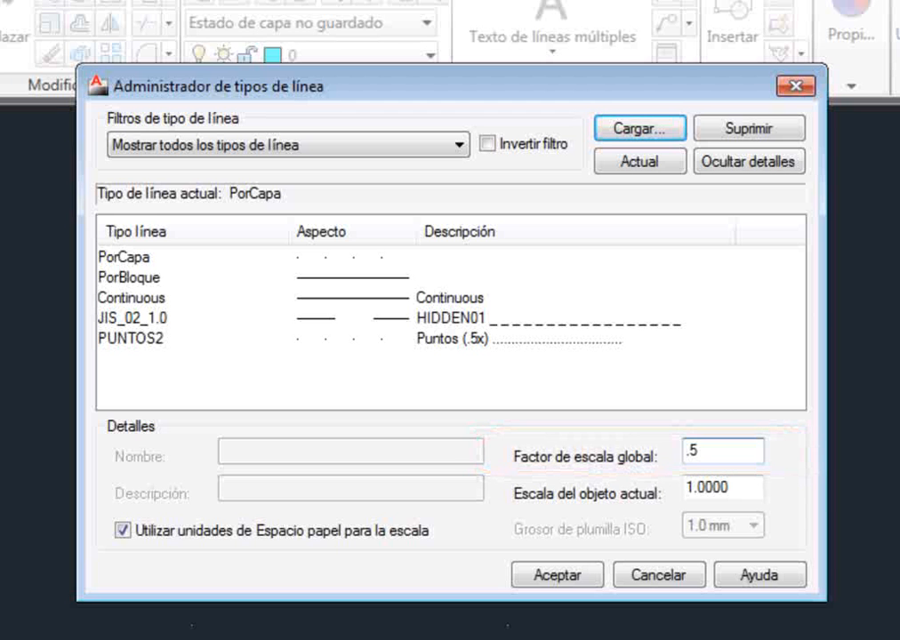
{"action": "left_click", "coordinate": [560, 574]}
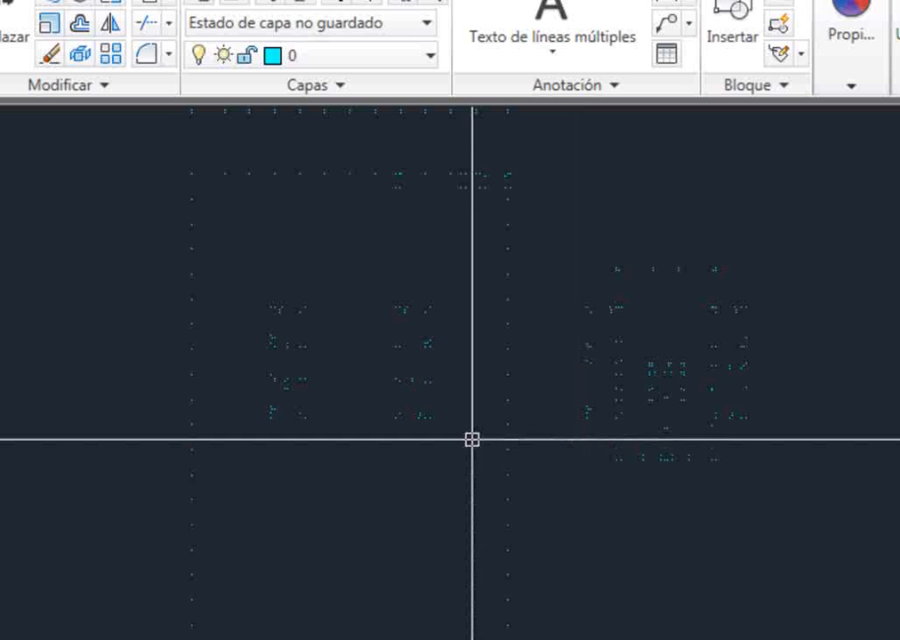
- Reopen the Linetype Manager and set the global scale factor to 0.05 for the floor plan's dotted lines
{"action": "key", "text": "Return"}
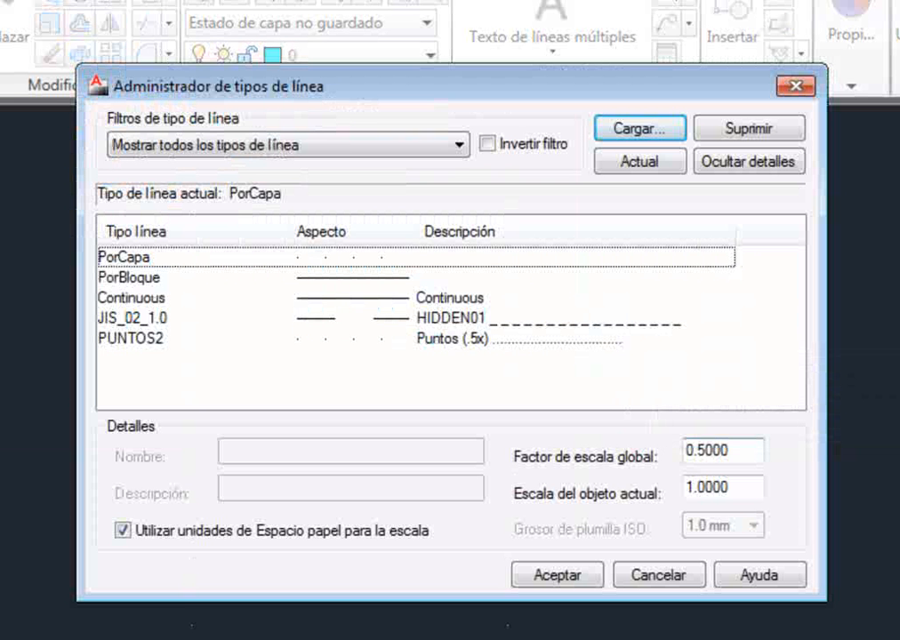
{"action": "double_click", "coordinate": [709, 451]}
{"action": "type", "text": ".05"}
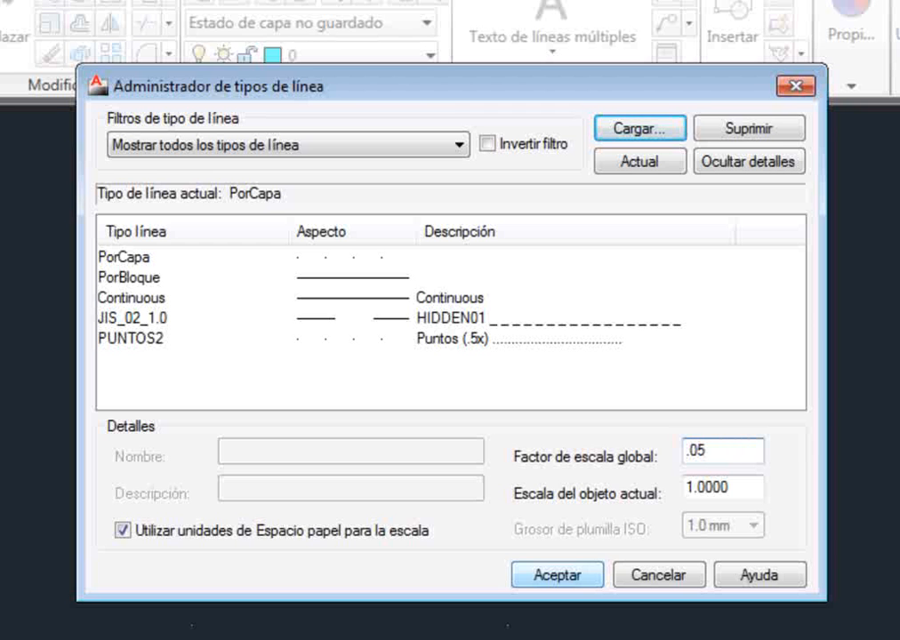
{"action": "left_click", "coordinate": [557, 575]}
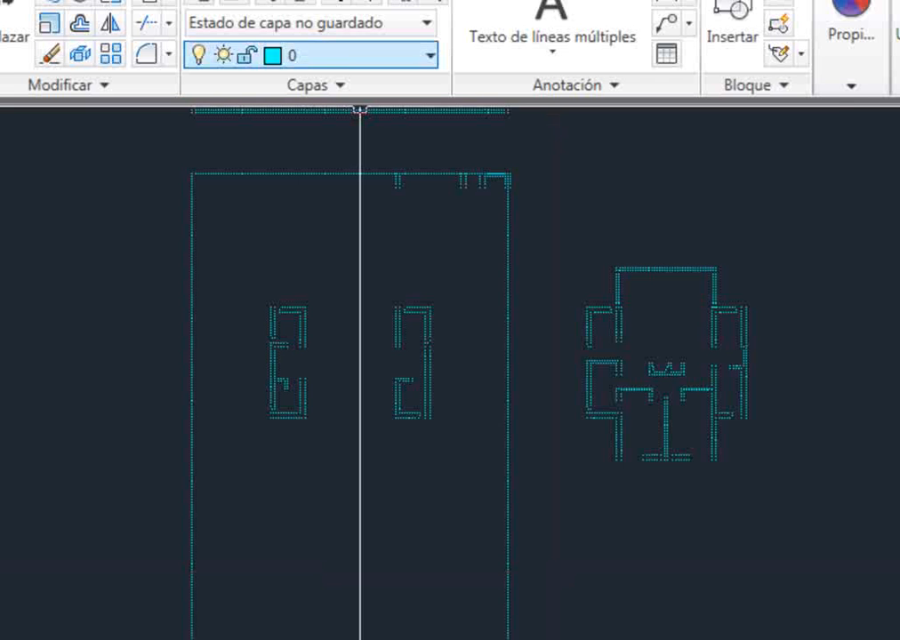
- Set the linetype of layer 0 to Continuous in the Layer Properties Manager
{"action": "left_click", "coordinate": [355, 55]}
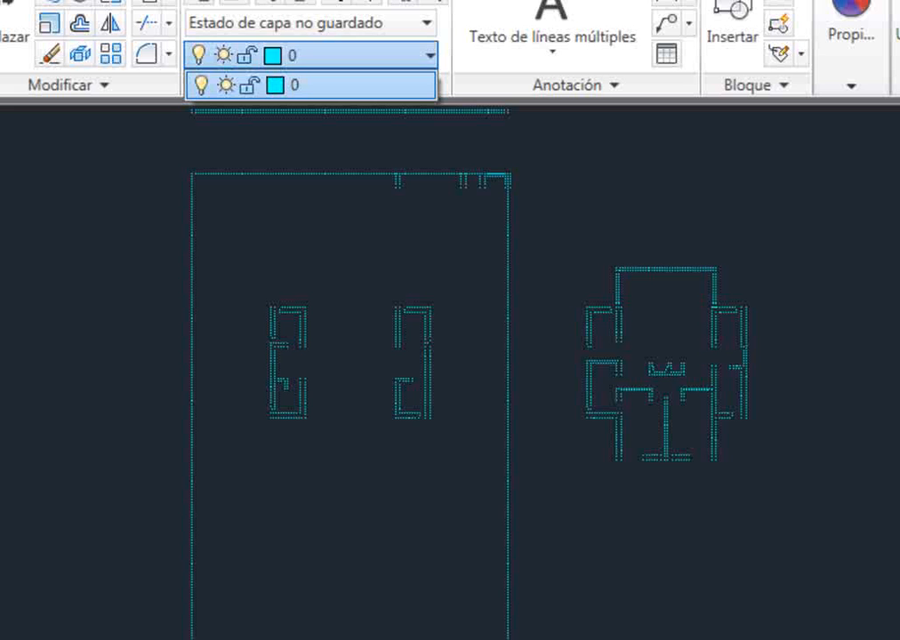
{"action": "left_click", "coordinate": [198, 2]}
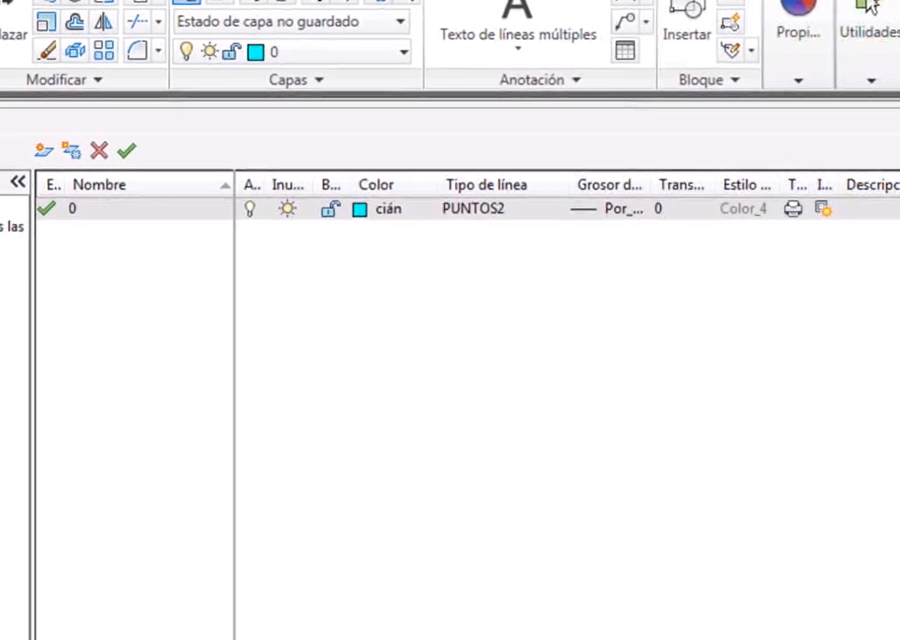
{"action": "left_click", "coordinate": [504, 223]}
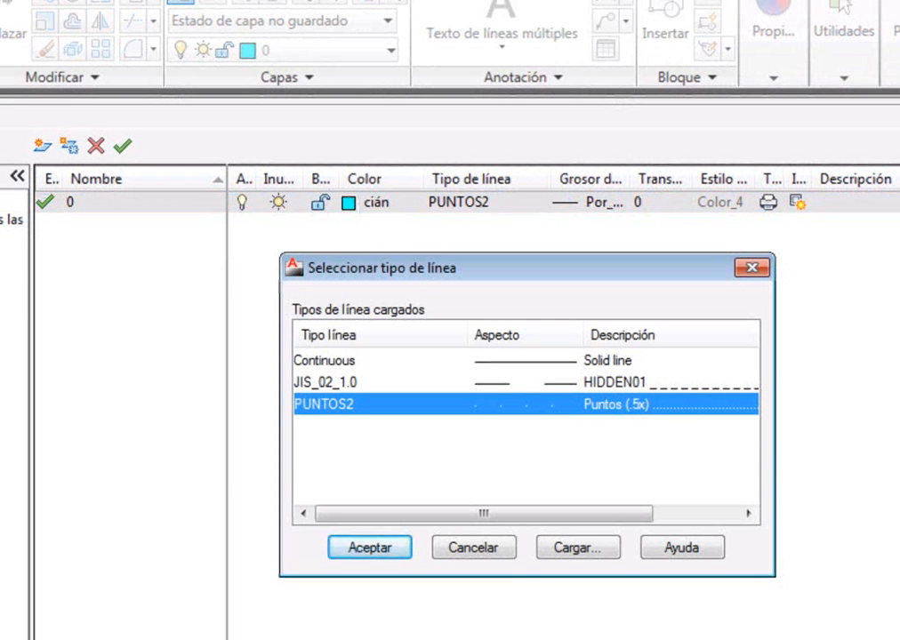
{"action": "left_click", "coordinate": [421, 361]}
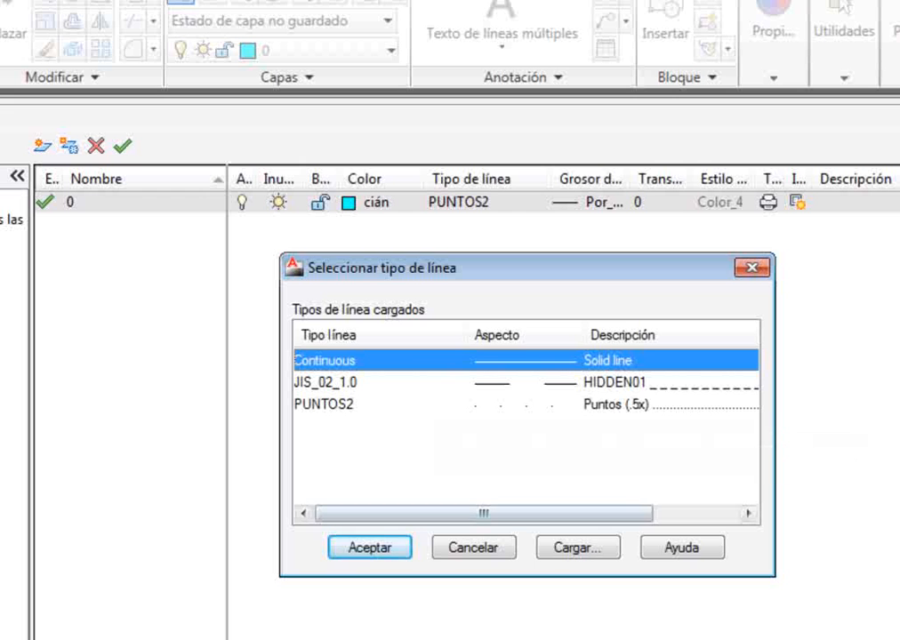
{"action": "left_click", "coordinate": [370, 547]}
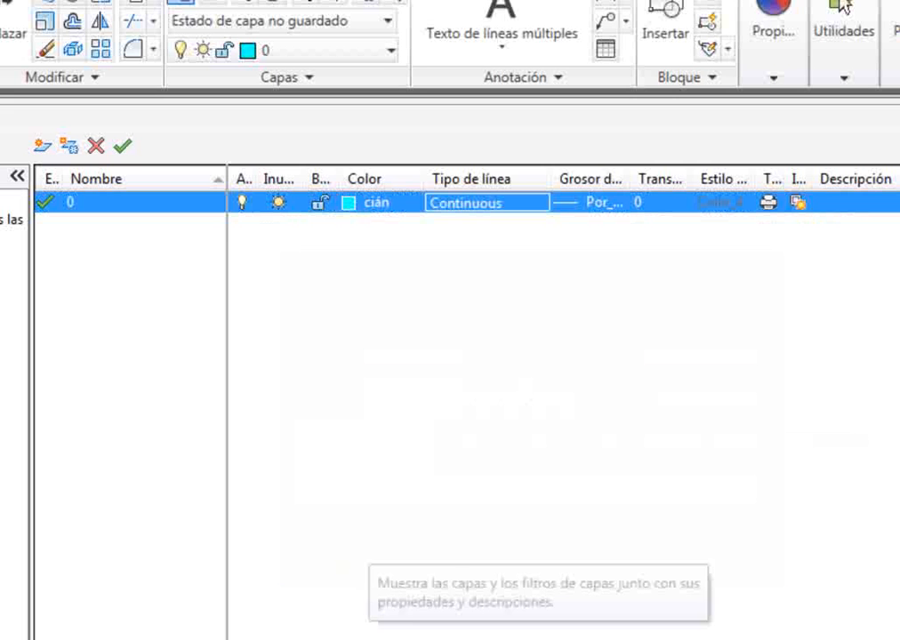